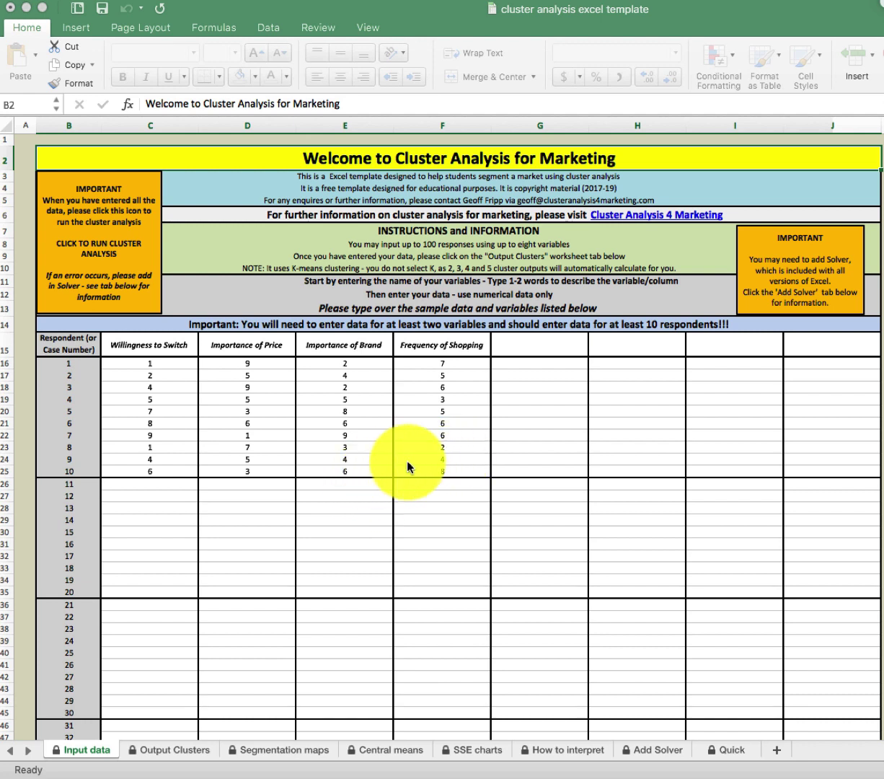
Read the Add Solver instructions and preview the Output Clusters sheet, returning to the Input data sheet
click(658, 752)
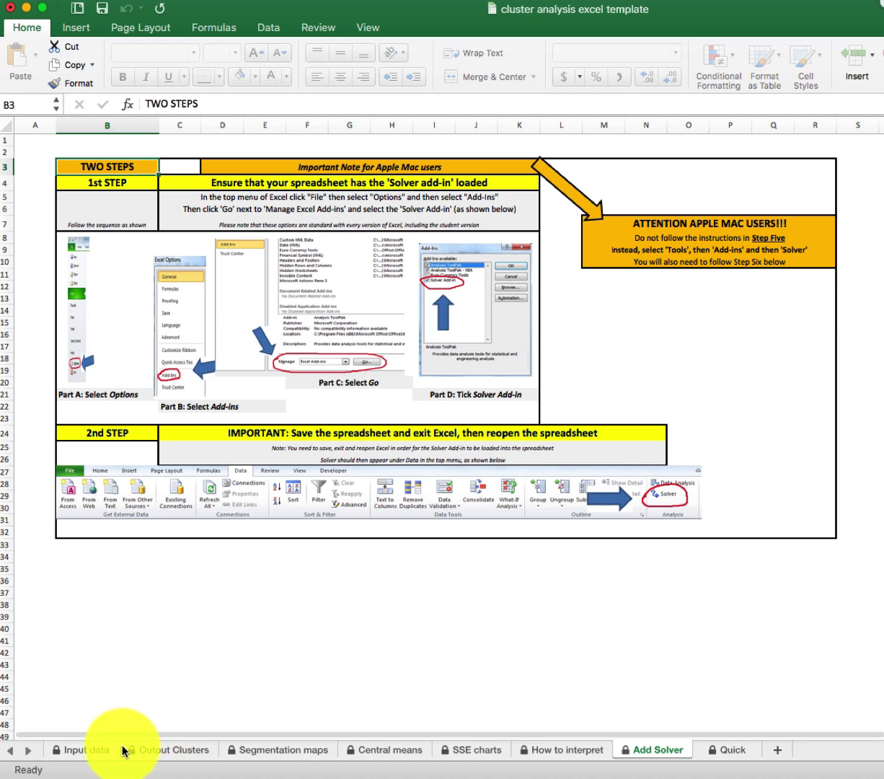
click(85, 750)
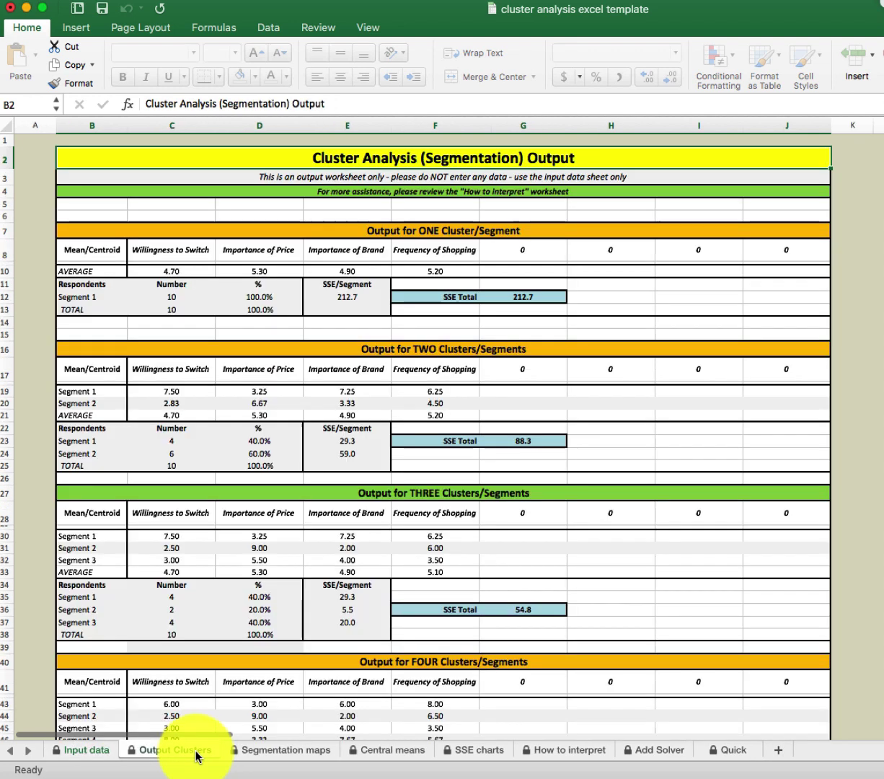
click(197, 754)
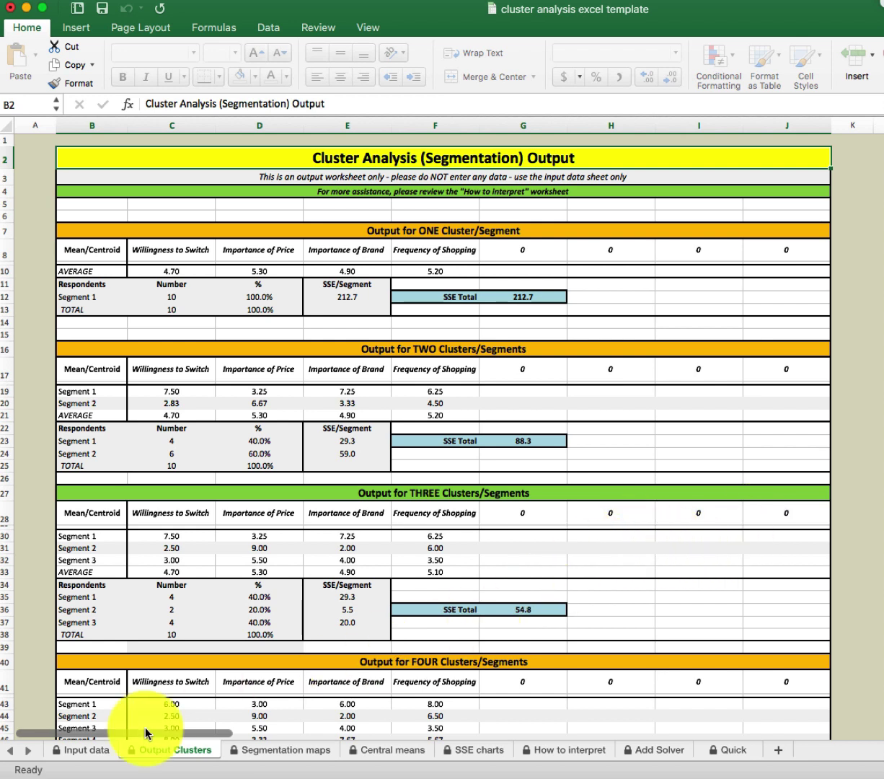
click(86, 749)
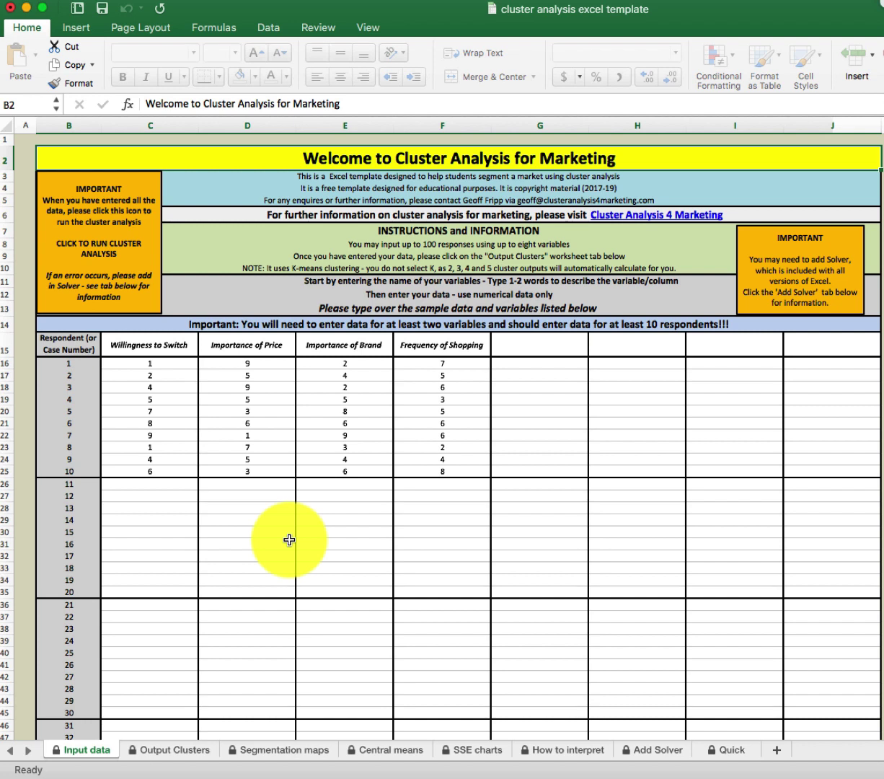
Review the segment means, respondent shares and SSE on the Output Clusters sheet, from one cluster through five clusters
click(180, 750)
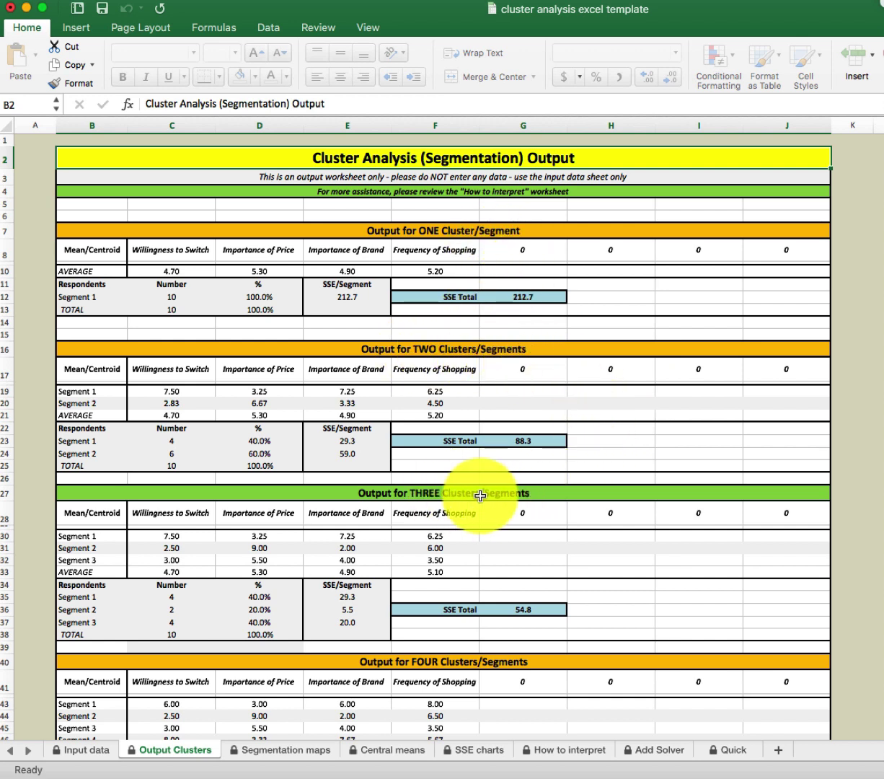
scroll(500, 655, down, 5)
scroll(500, 655, down, 1)
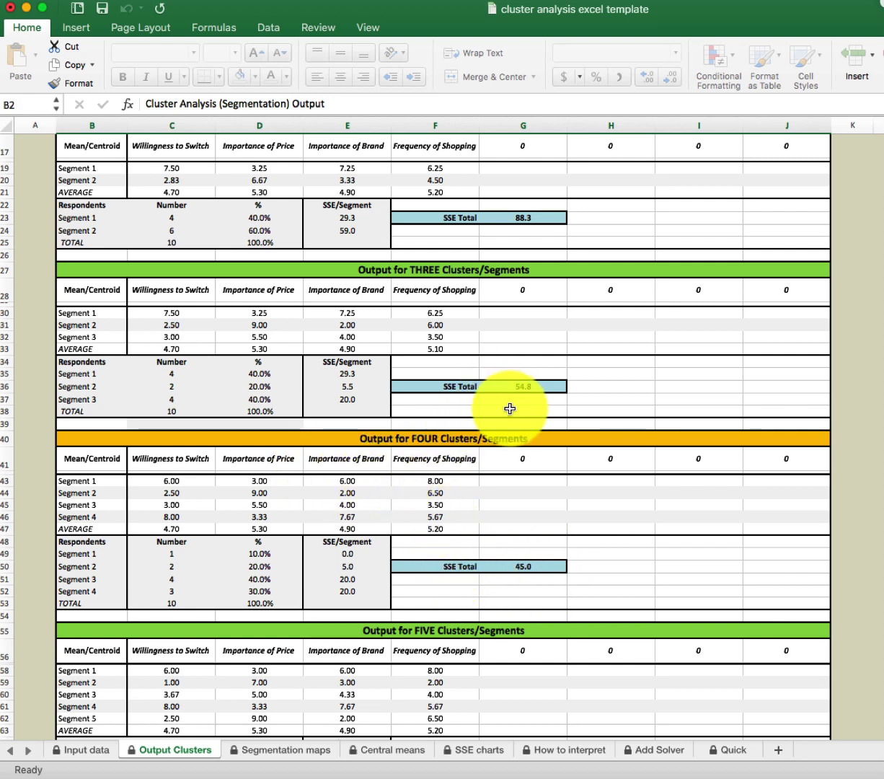
scroll(503, 205, up, 3)
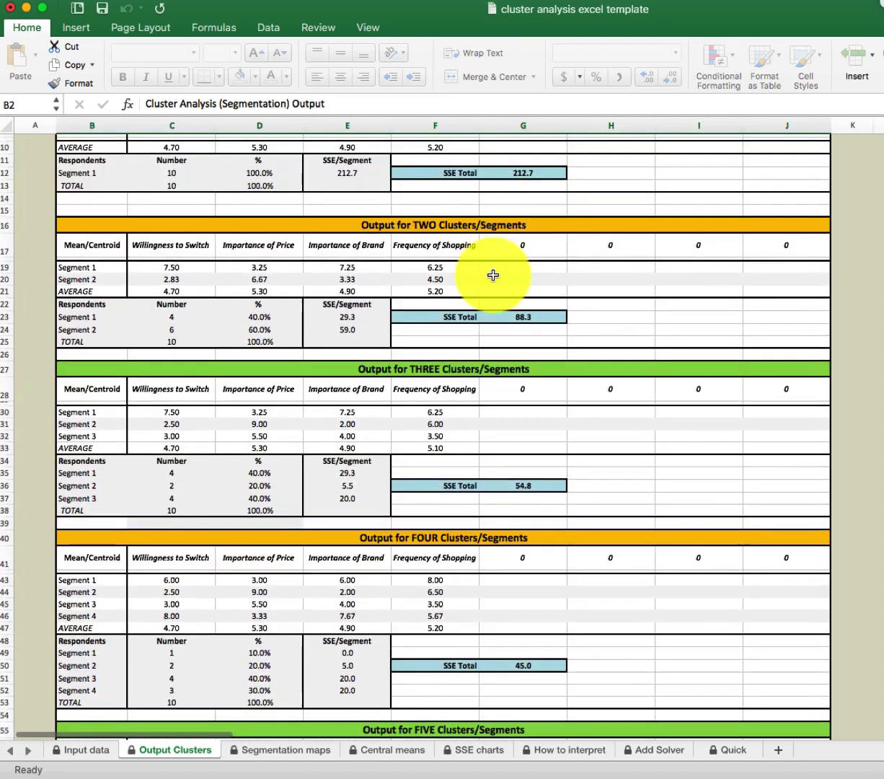
scroll(531, 184, up, 3)
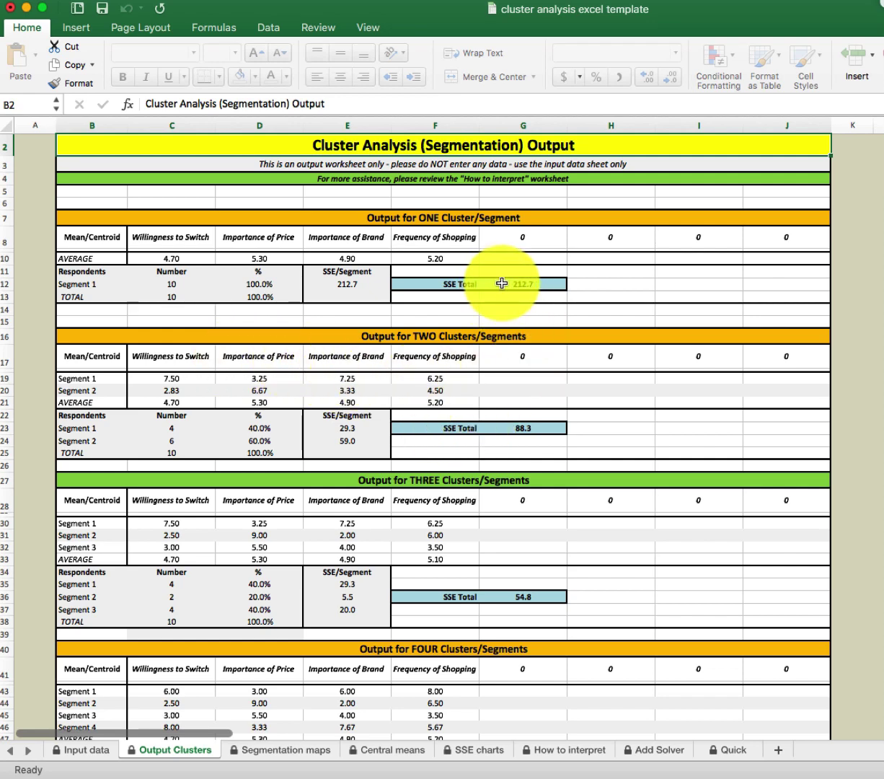
Compare the SSE Total values across the one- to five-cluster outputs
scroll(514, 579, down, 3)
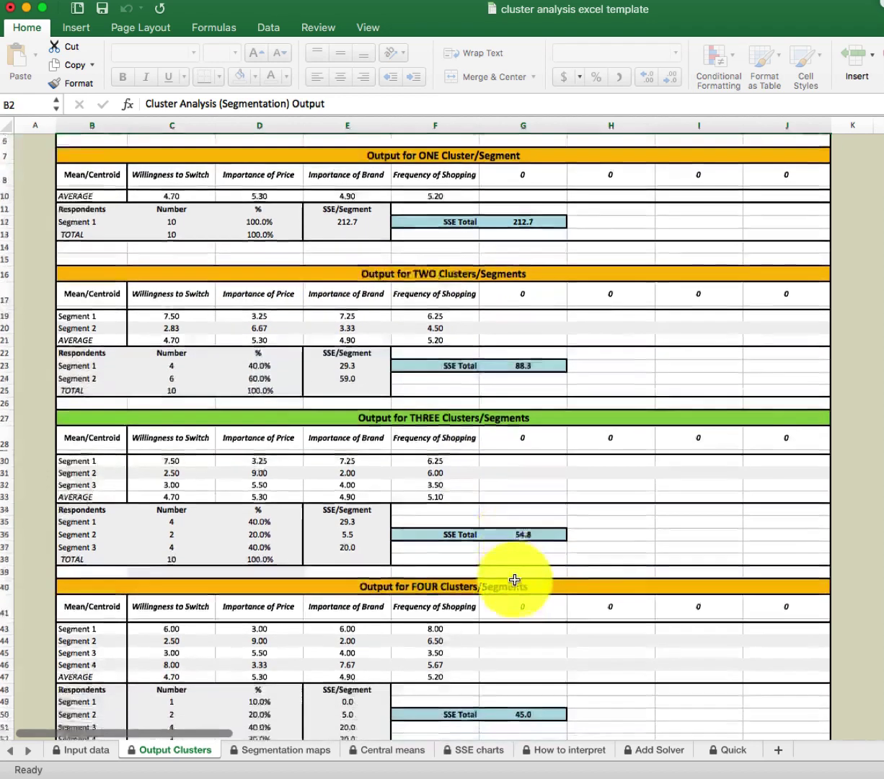
scroll(508, 610, down, 6)
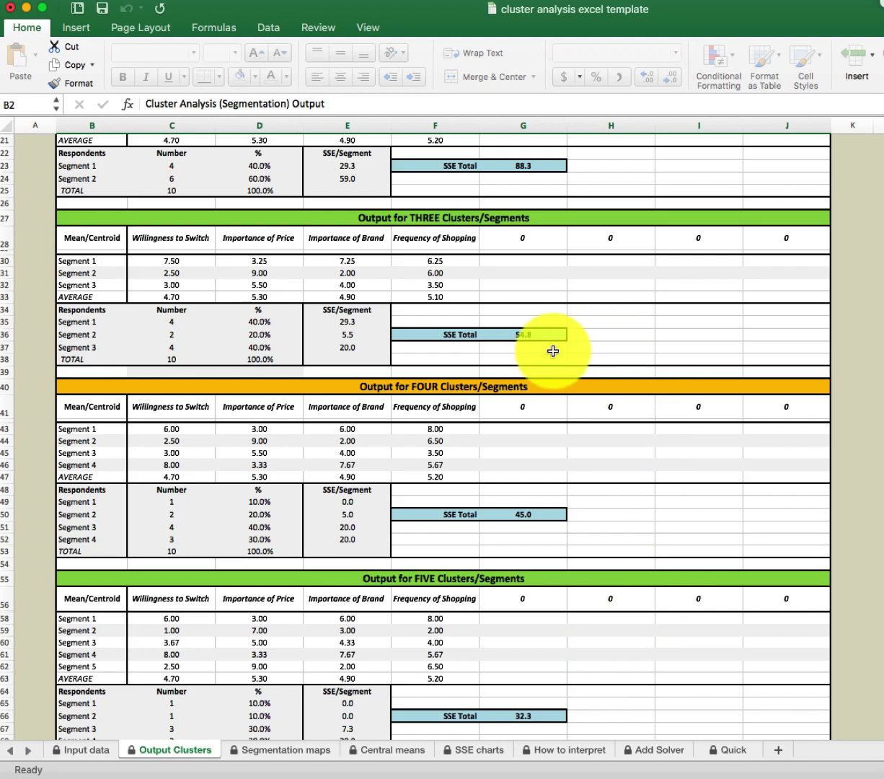
scroll(559, 322, up, 5)
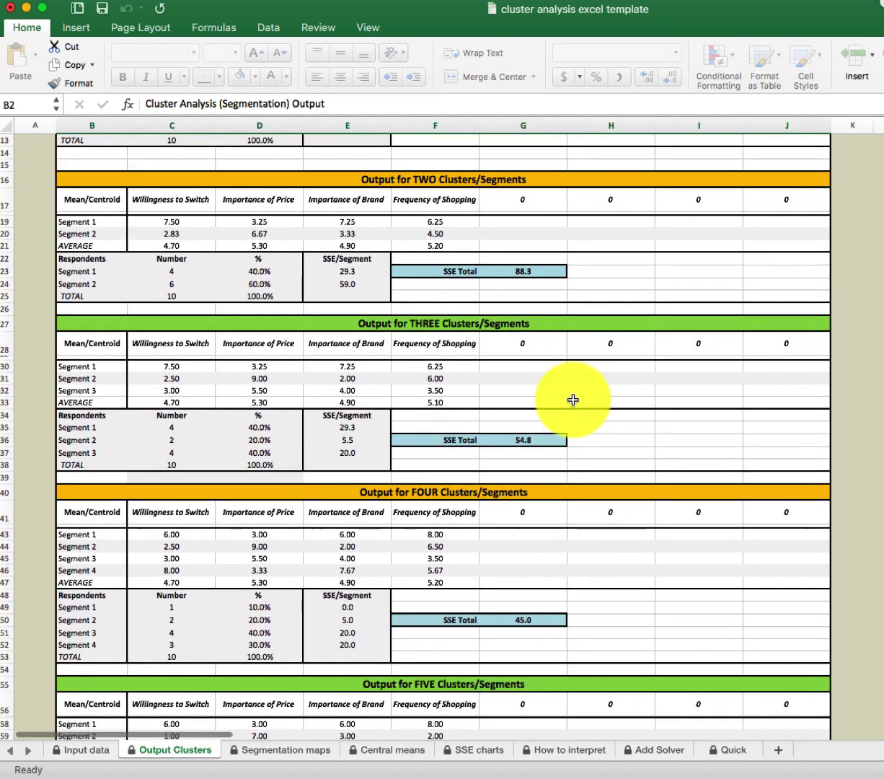
scroll(573, 401, down, 3)
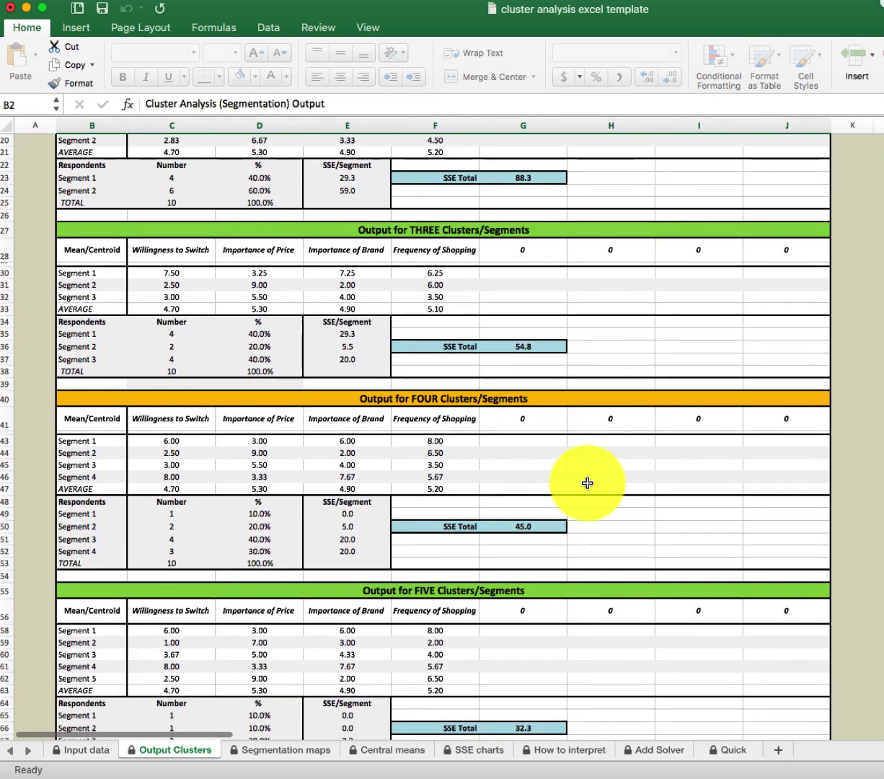
scroll(586, 483, down, 2)
scroll(563, 382, up, 1)
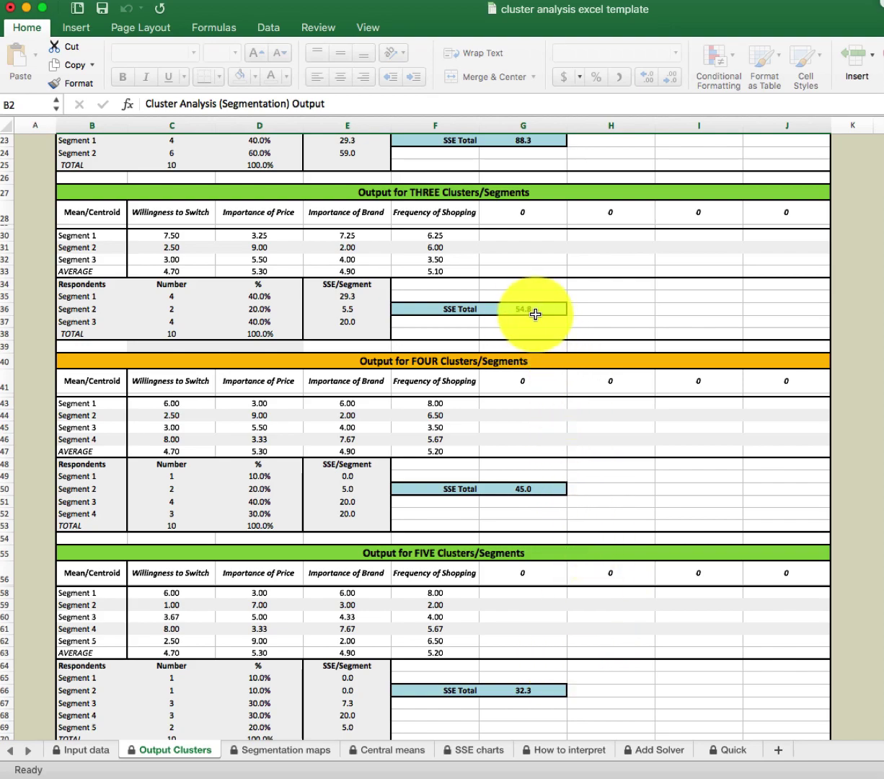
scroll(535, 314, up, 1)
scroll(535, 315, up, 10)
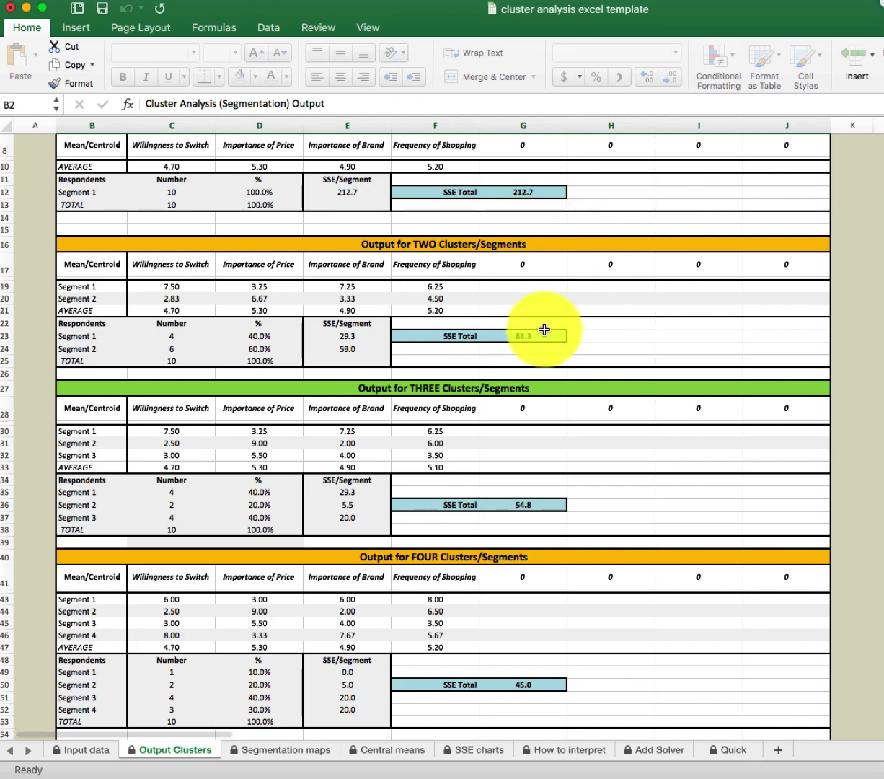
scroll(577, 496, down, 5)
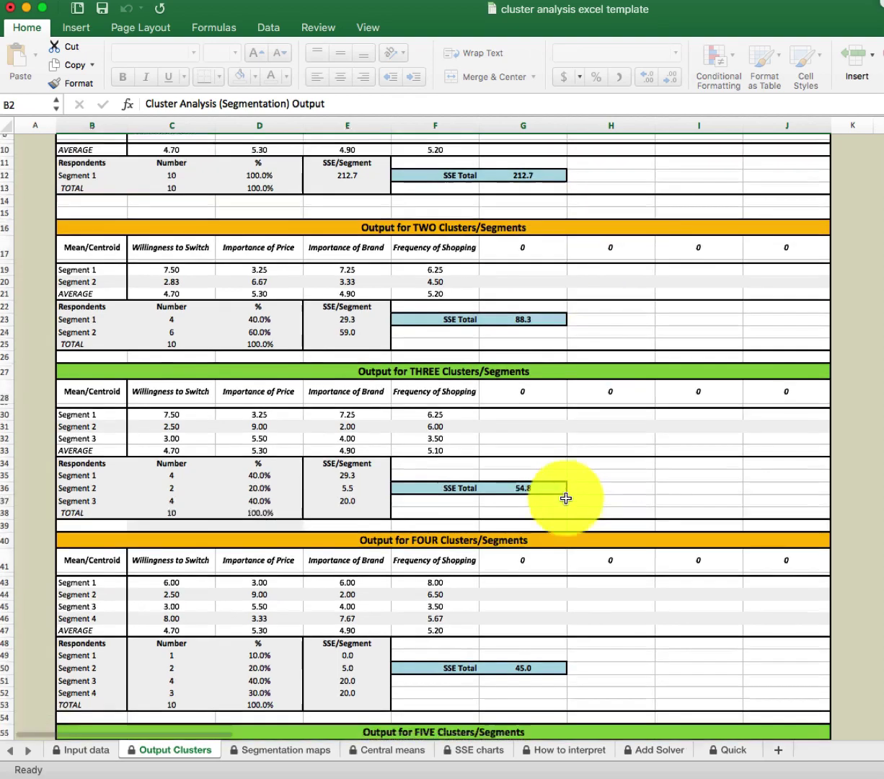
scroll(566, 497, down, 3)
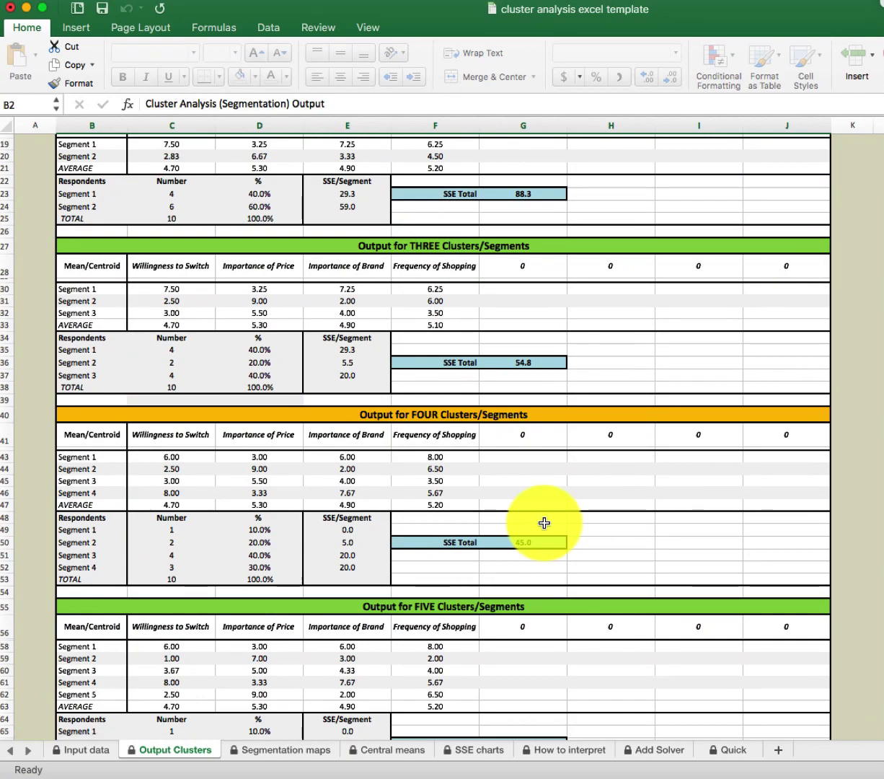
scroll(592, 535, down, 5)
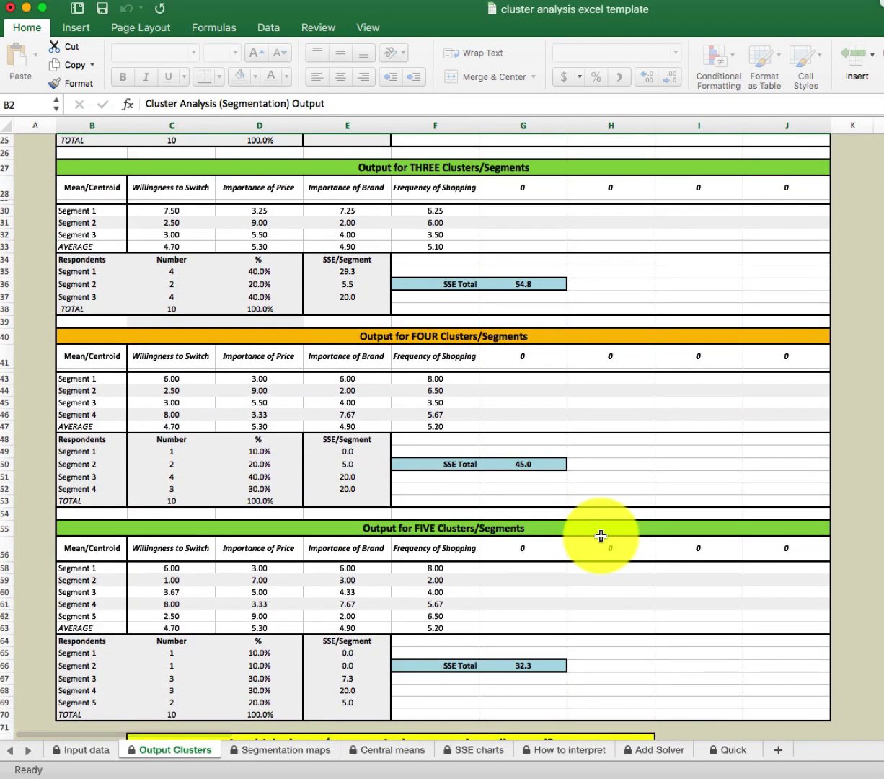
Examine the Total SSE by number of segments and SSE per segment charts on the SSE charts sheet
click(489, 753)
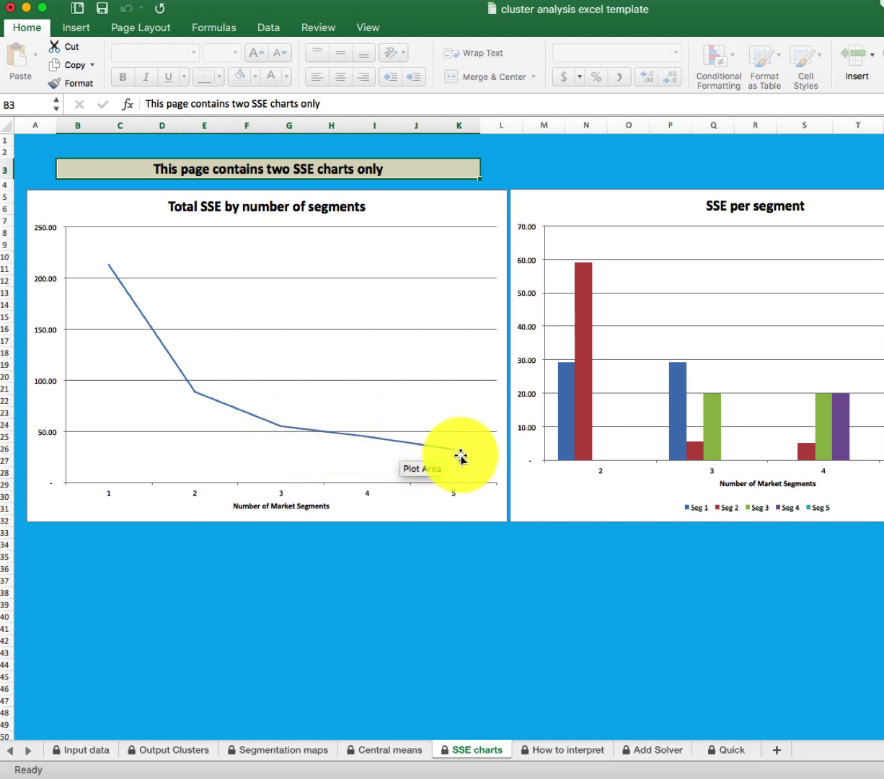
scroll(681, 474, right, 5)
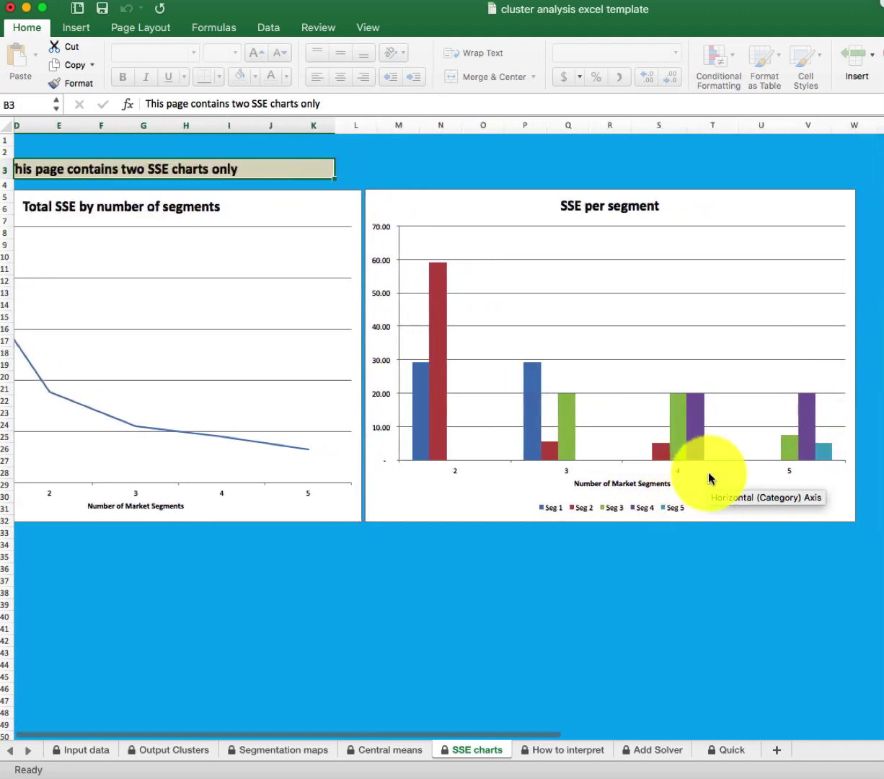
scroll(710, 475, right, 2)
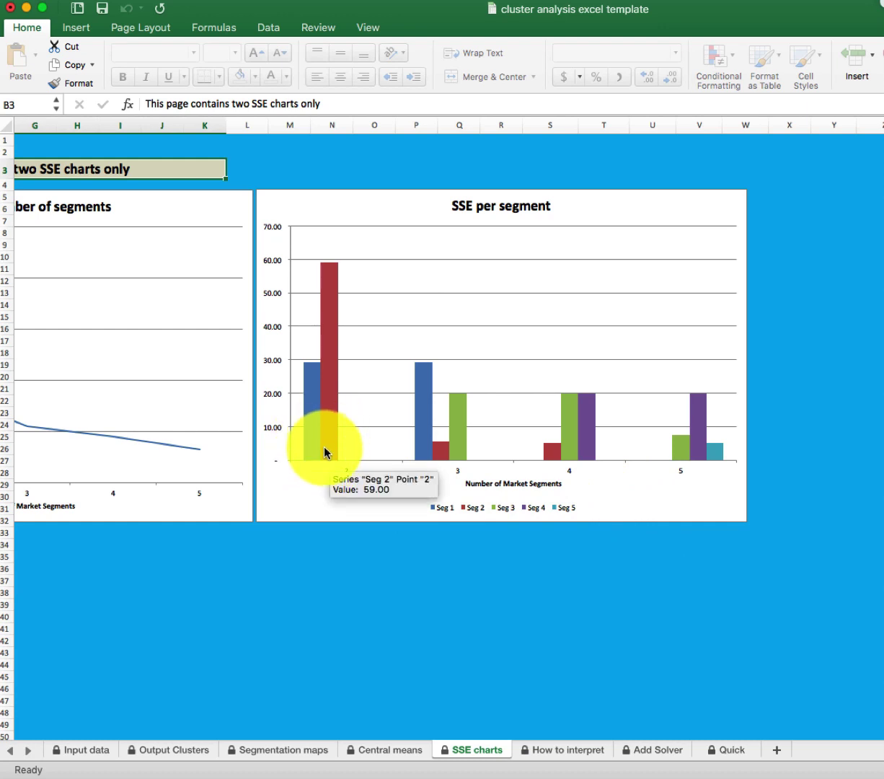
scroll(193, 456, left, 1)
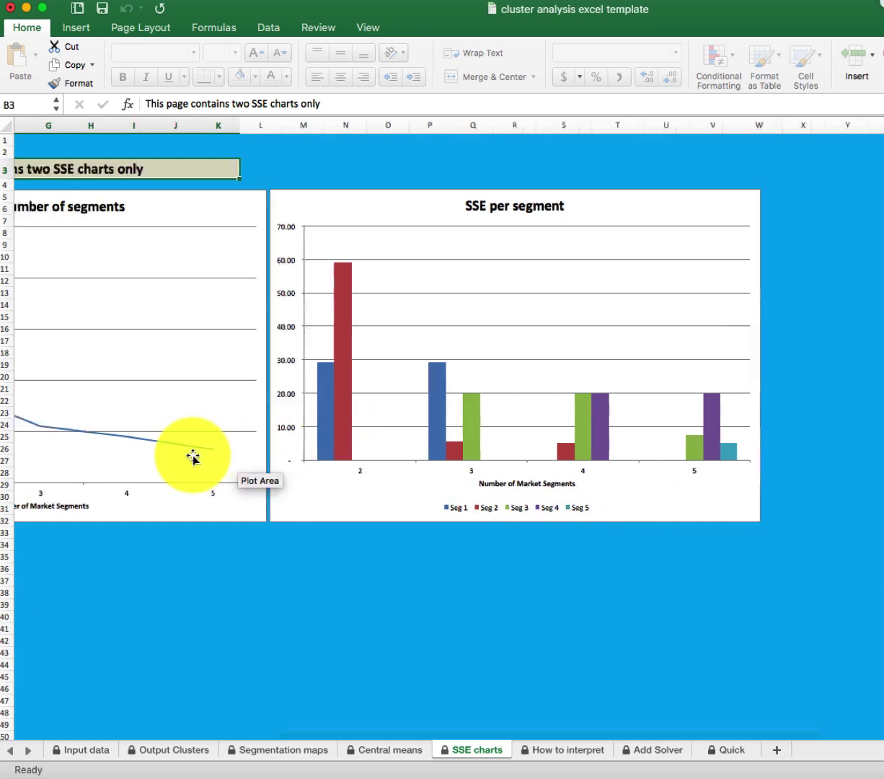
scroll(193, 455, left, 5)
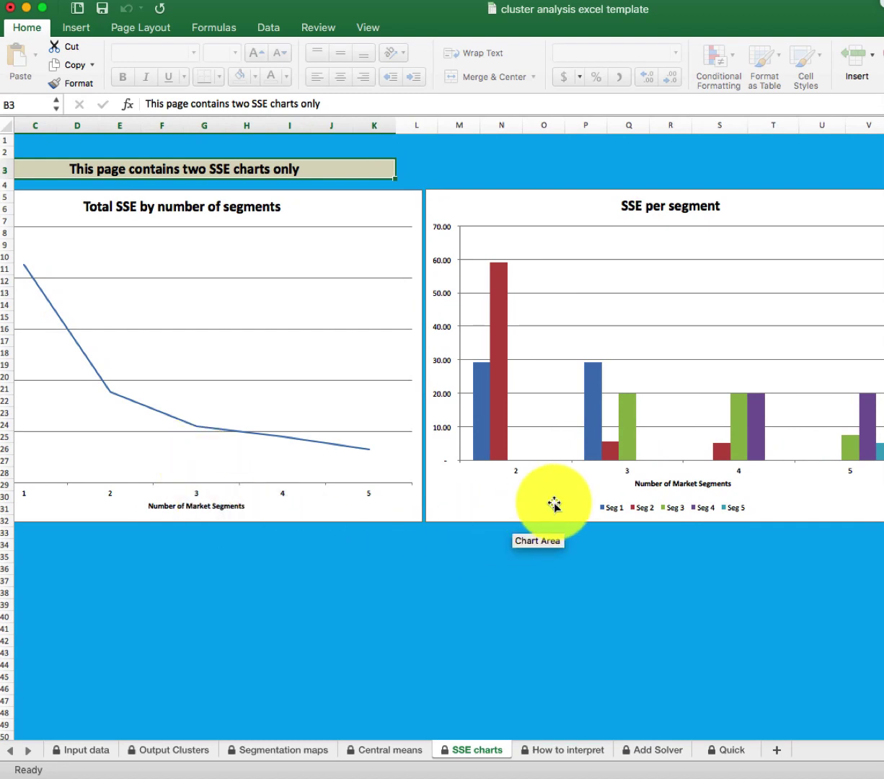
scroll(554, 502, right, 3)
scroll(247, 517, left, 3)
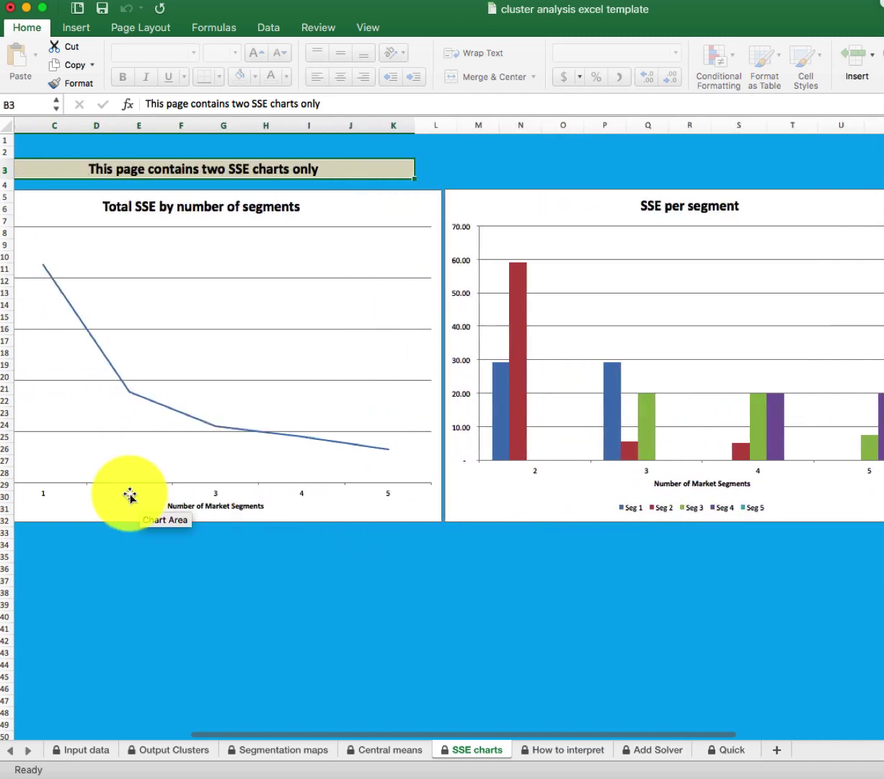
scroll(49, 496, left, 3)
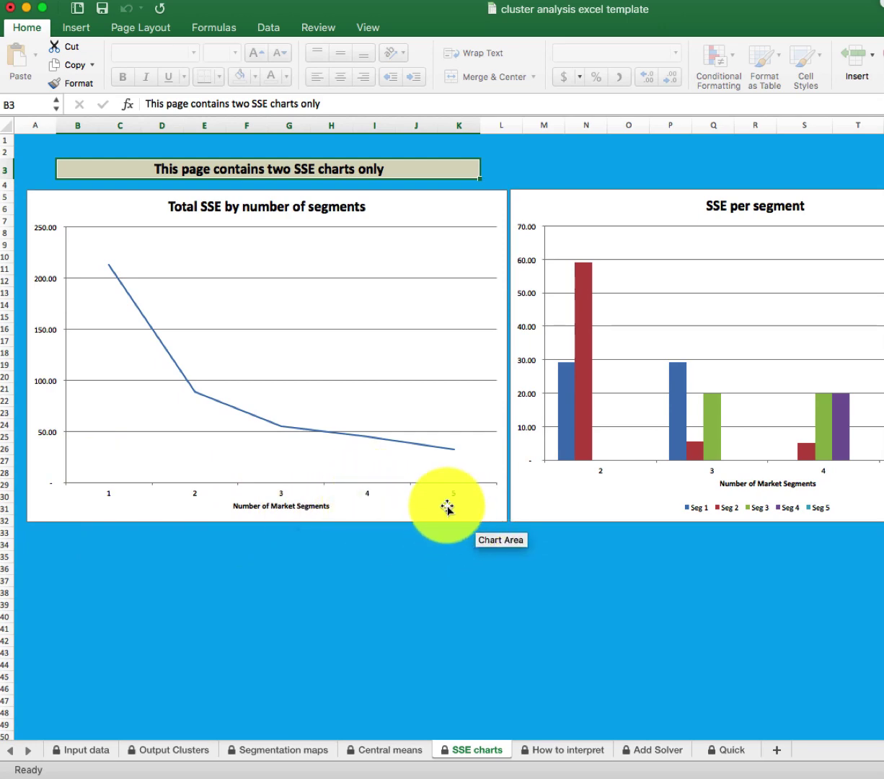
Inspect the individual segment bars of the two- and three-segment solutions in the SSE per segment chart
scroll(447, 507, right, 6)
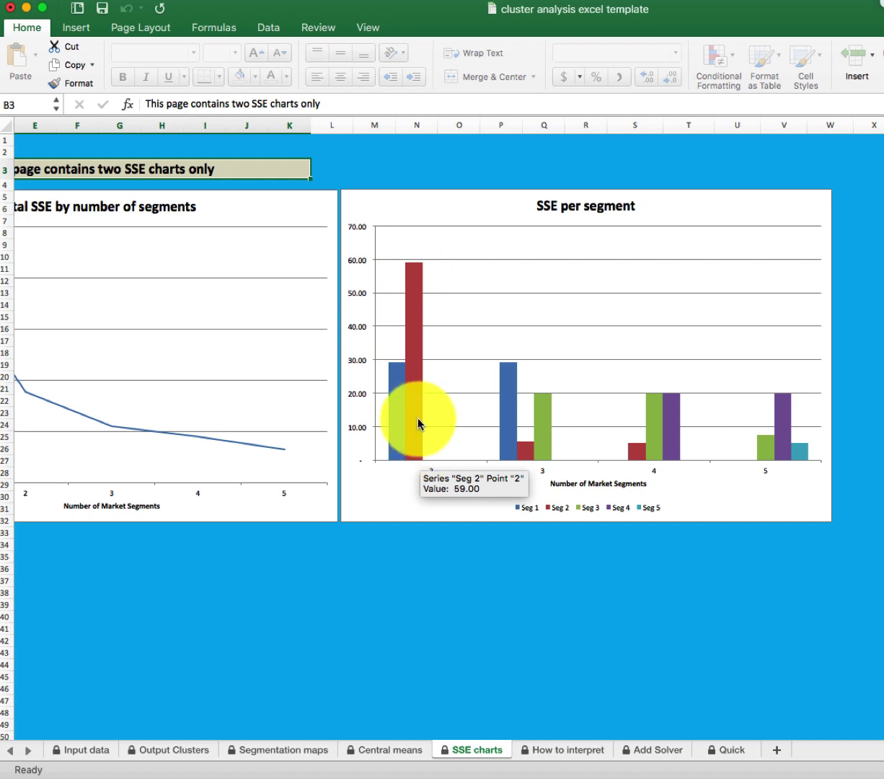
mouse_move(393, 426)
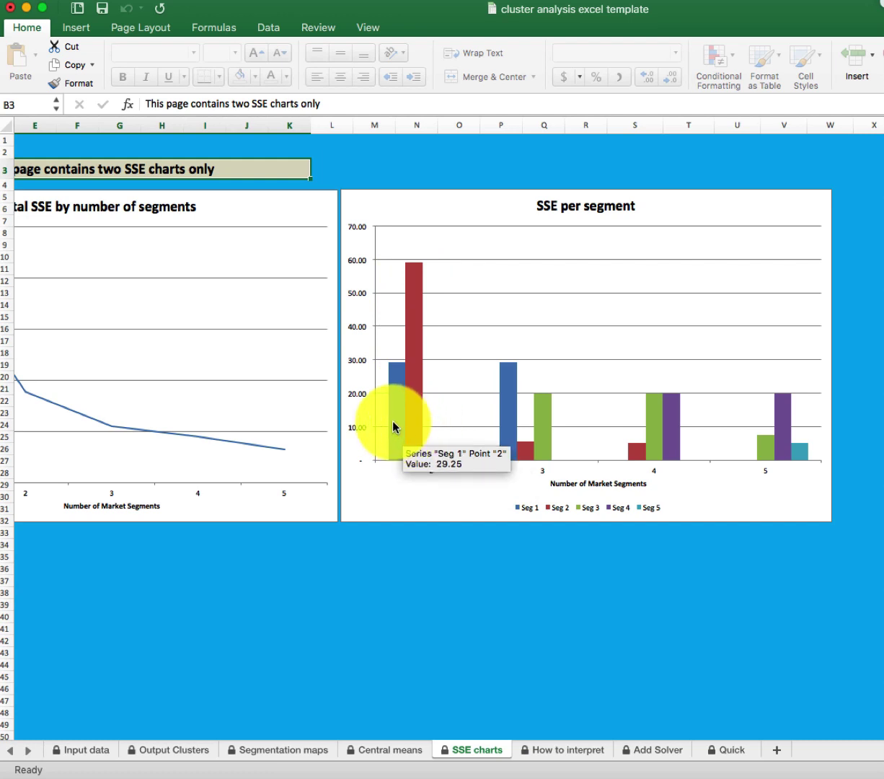
mouse_move(416, 409)
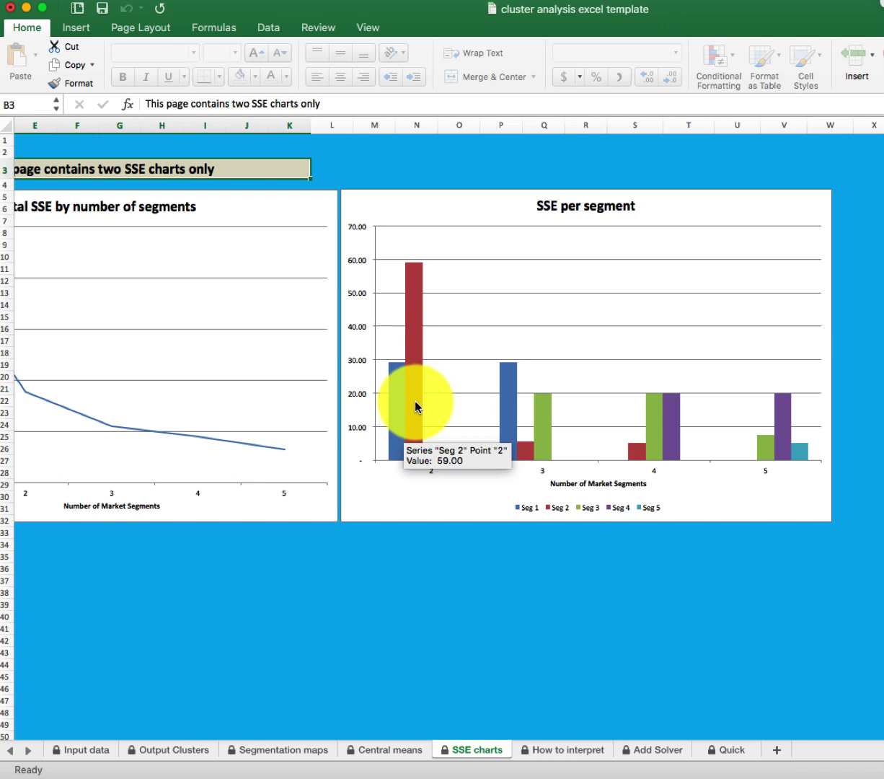
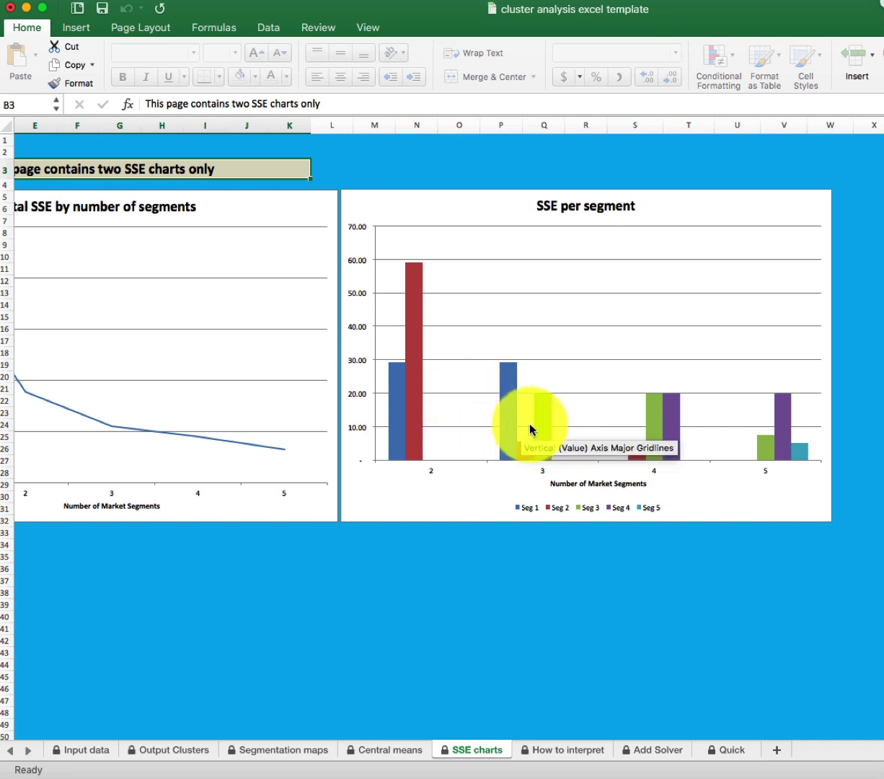
mouse_move(530, 448)
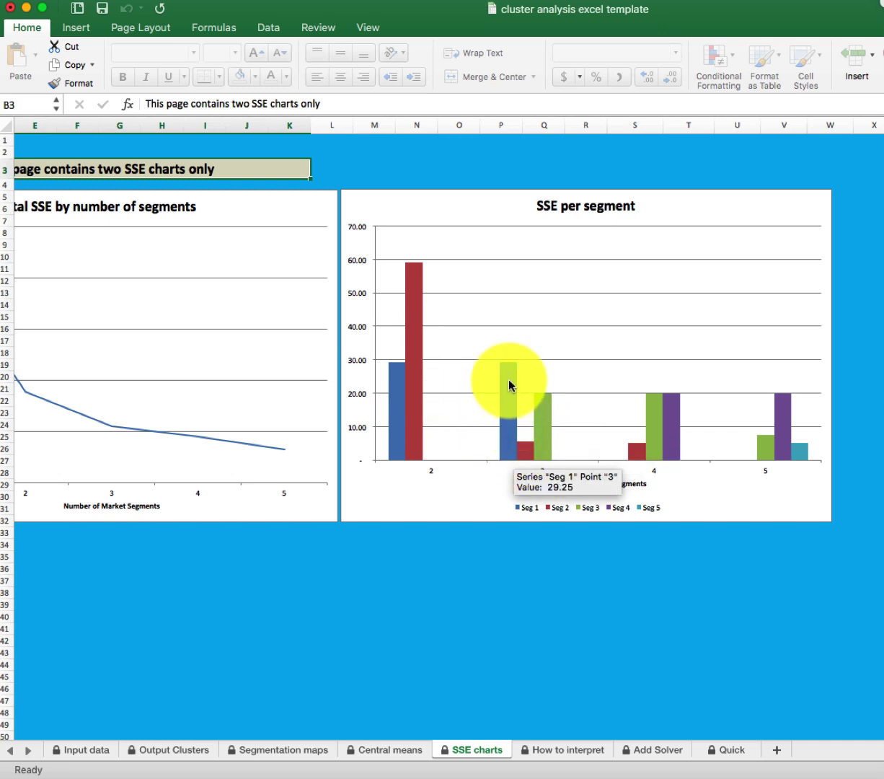
mouse_move(543, 407)
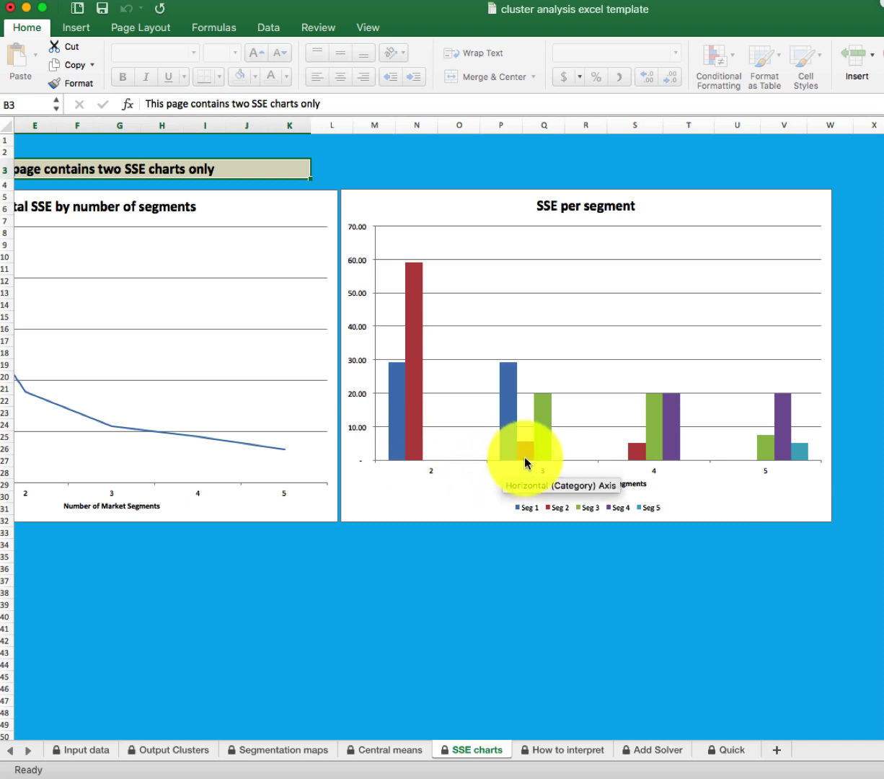
mouse_move(417, 453)
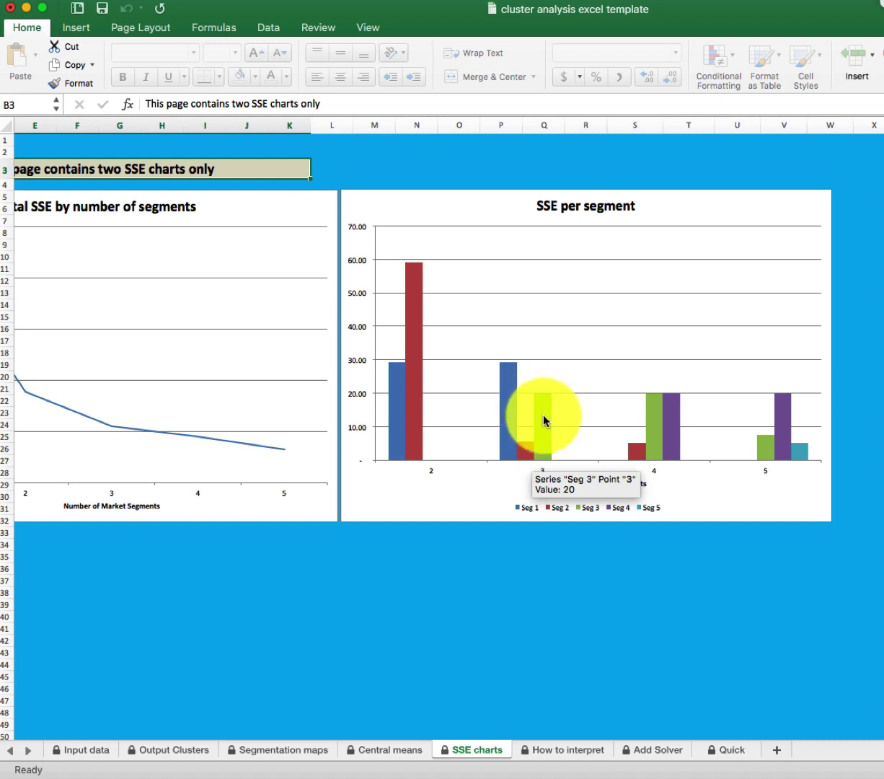
mouse_move(507, 416)
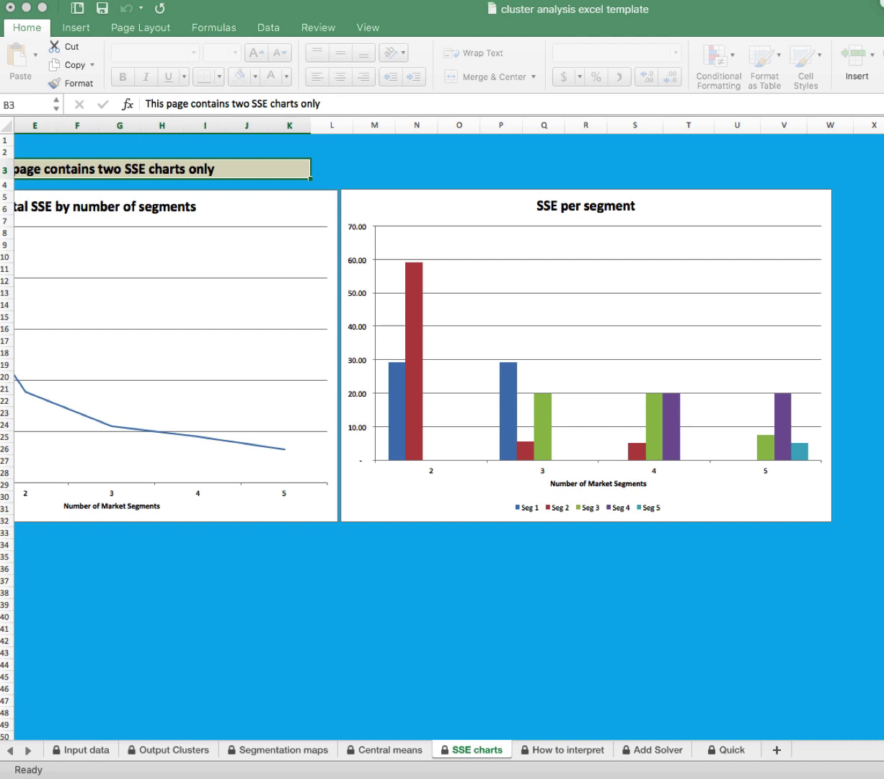
Look through the maps for the different segment counts on the Segmentation maps sheet
click(295, 750)
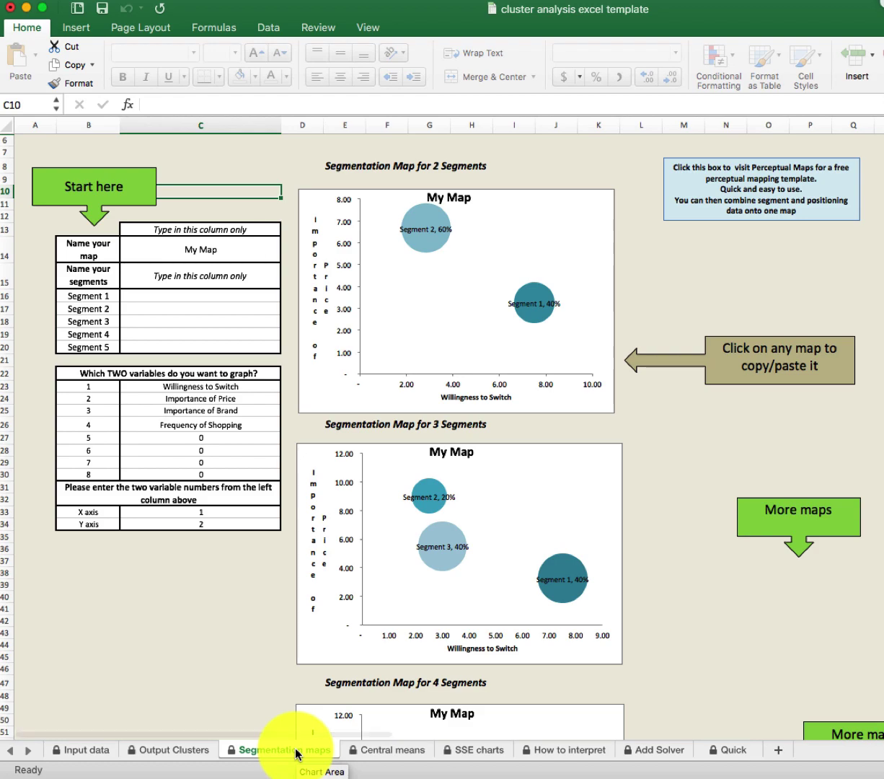
scroll(528, 534, down, 5)
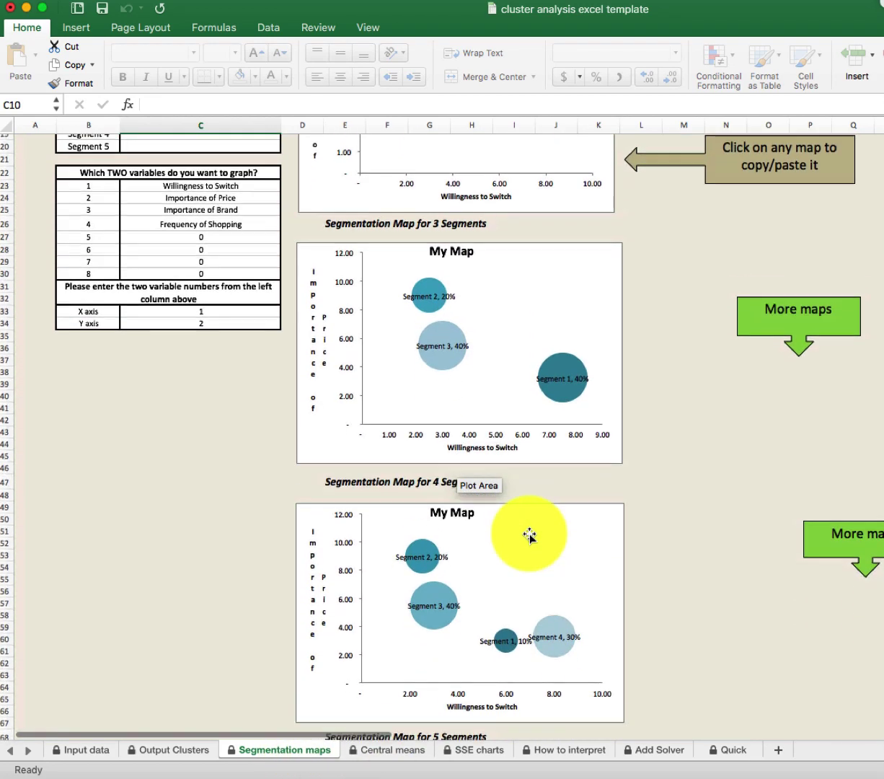
scroll(529, 534, down, 4)
scroll(529, 534, up, 5)
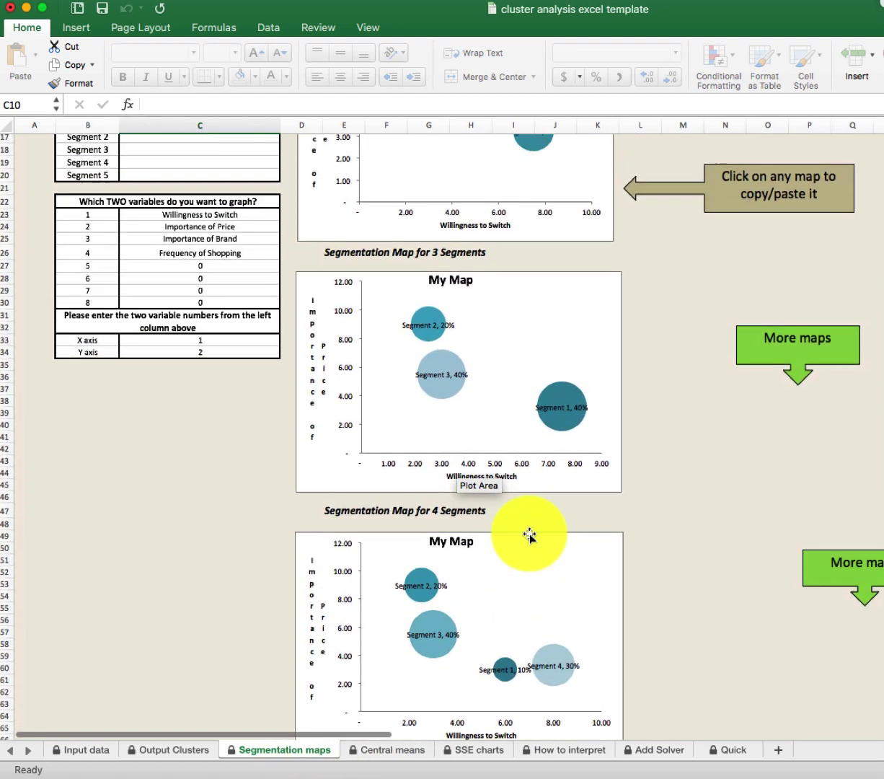
Set the segmentation maps' X axis to variable 3 (Importance of Brand) and the Y axis to variable 1 (Willingness to Switch)
scroll(530, 535, up, 4)
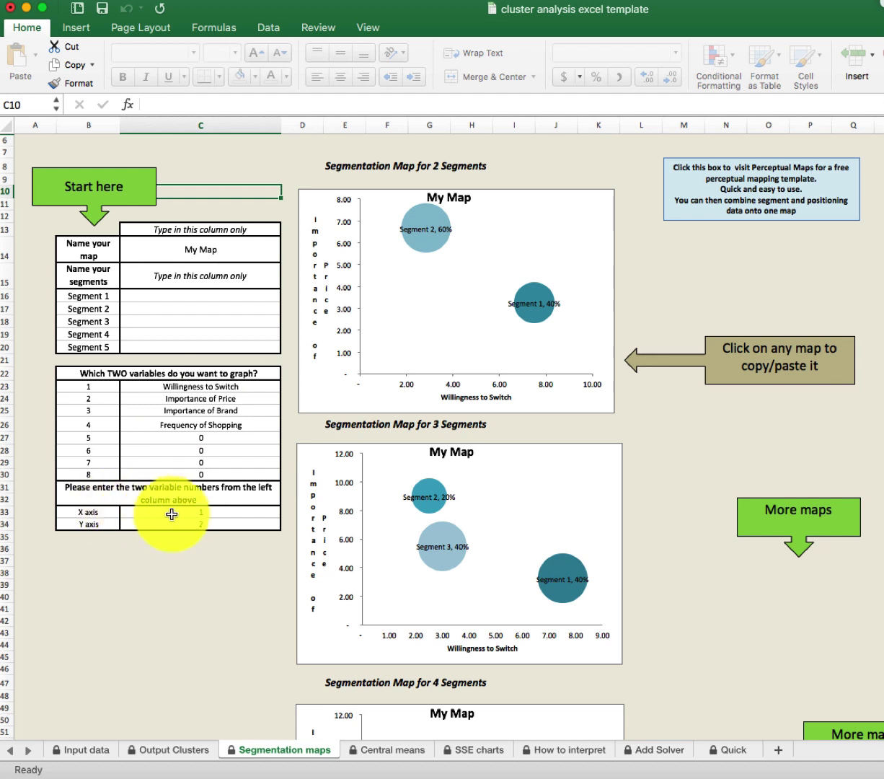
click(173, 513)
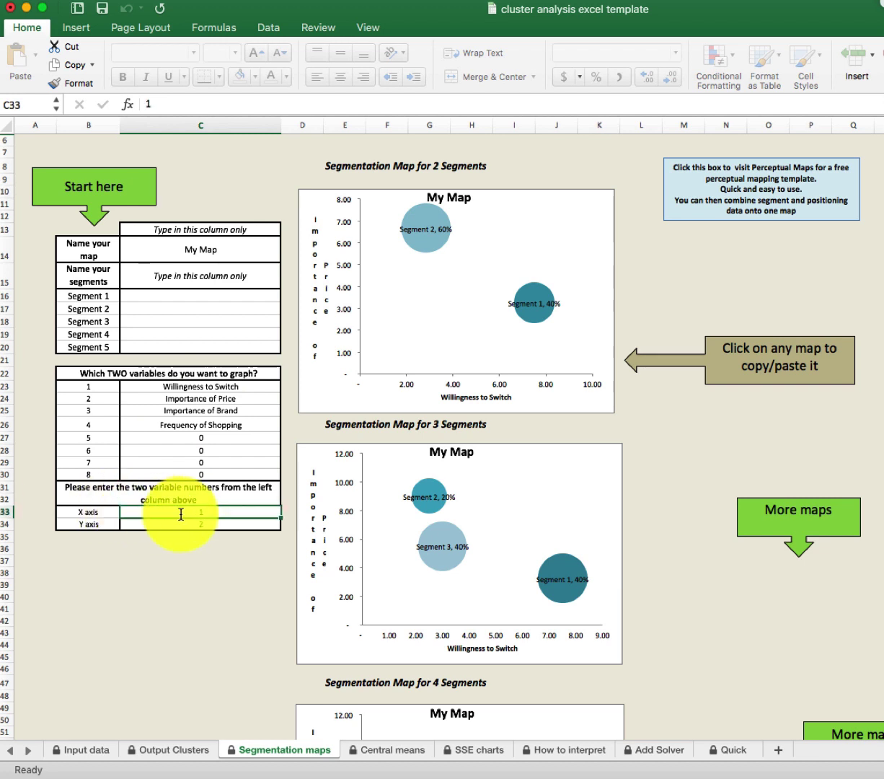
text(3)
key(Return)
text(1)
key(Return)
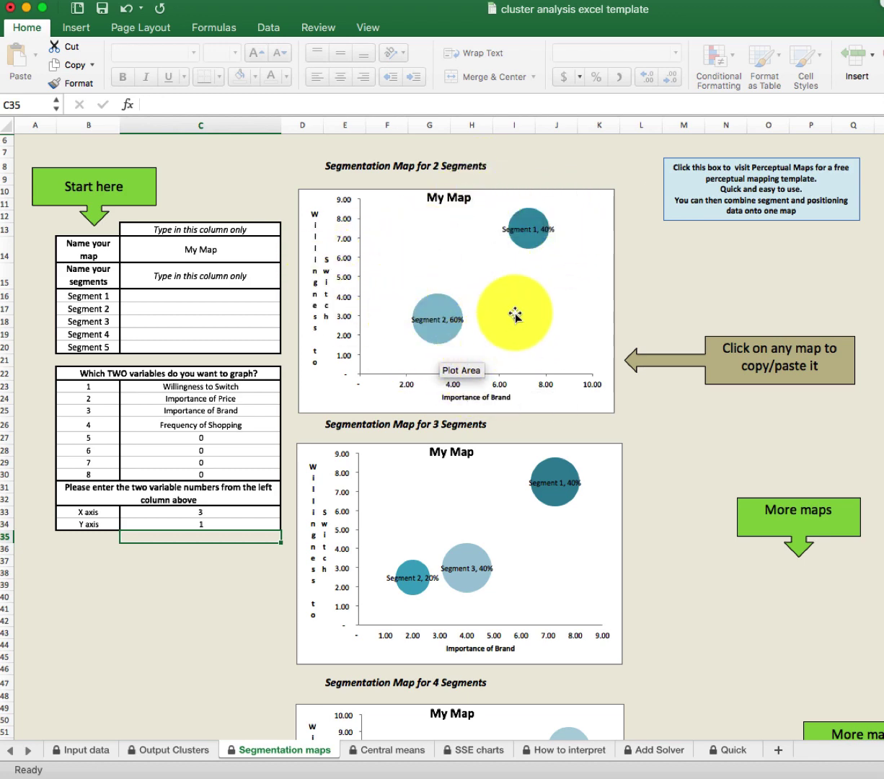
Examine the three-, four- and five-segment maps plotting Willingness to Switch against Importance of Brand, comparing the segments' positions and sizes
scroll(514, 313, down, 5)
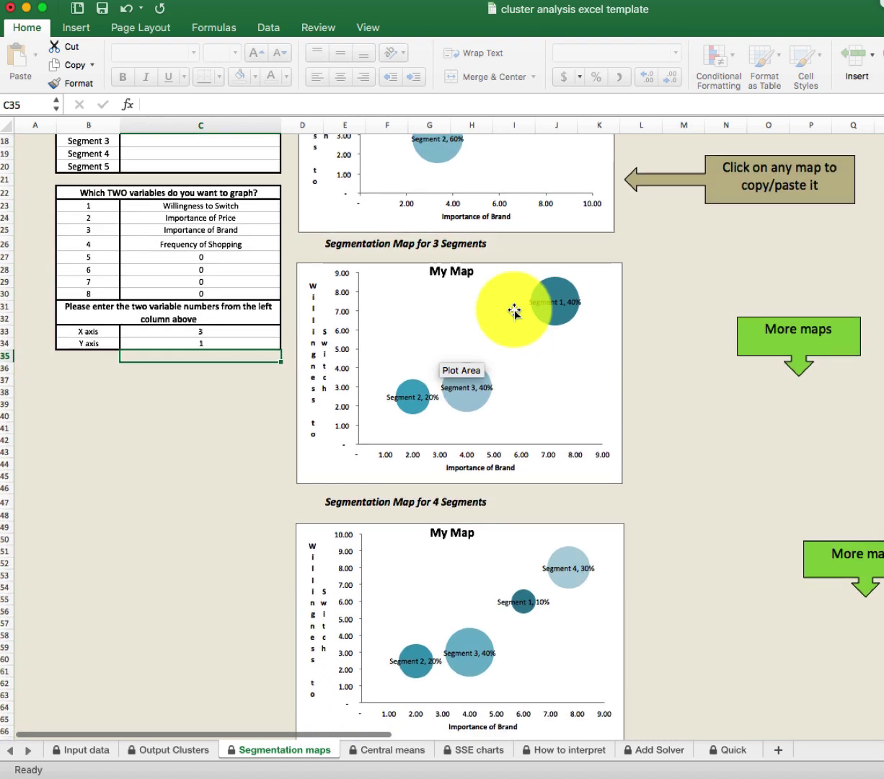
scroll(520, 328, down, 3)
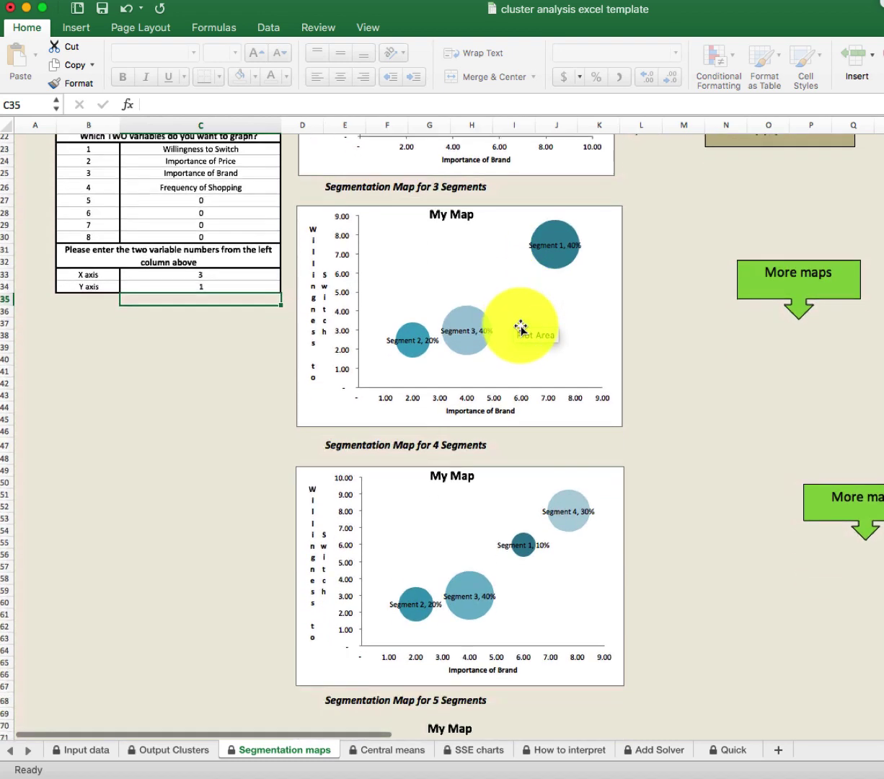
mouse_move(536, 205)
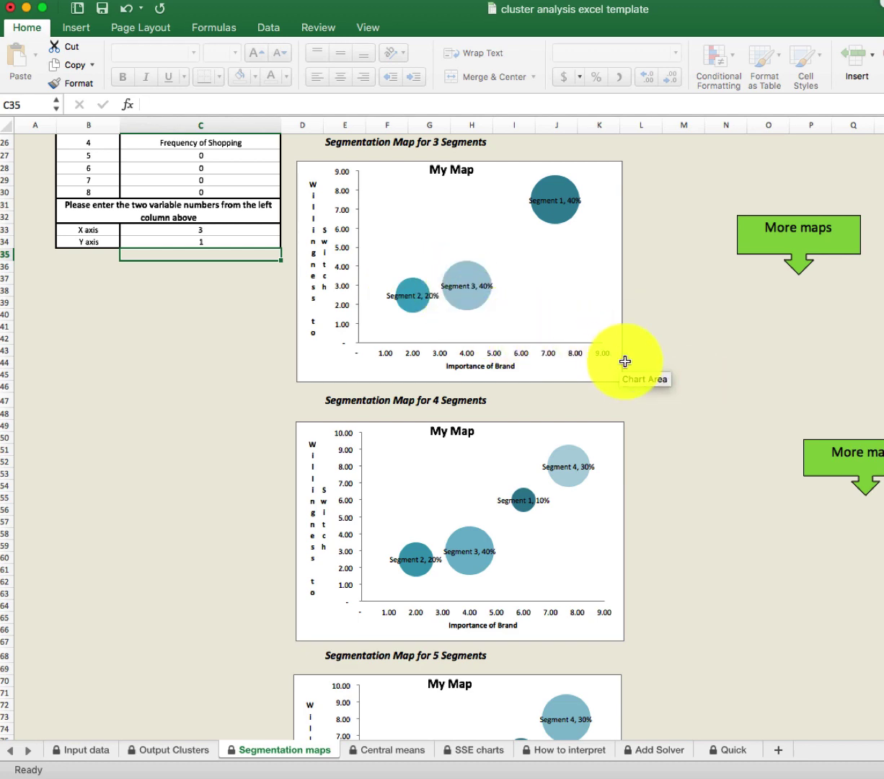
scroll(679, 393, down, 5)
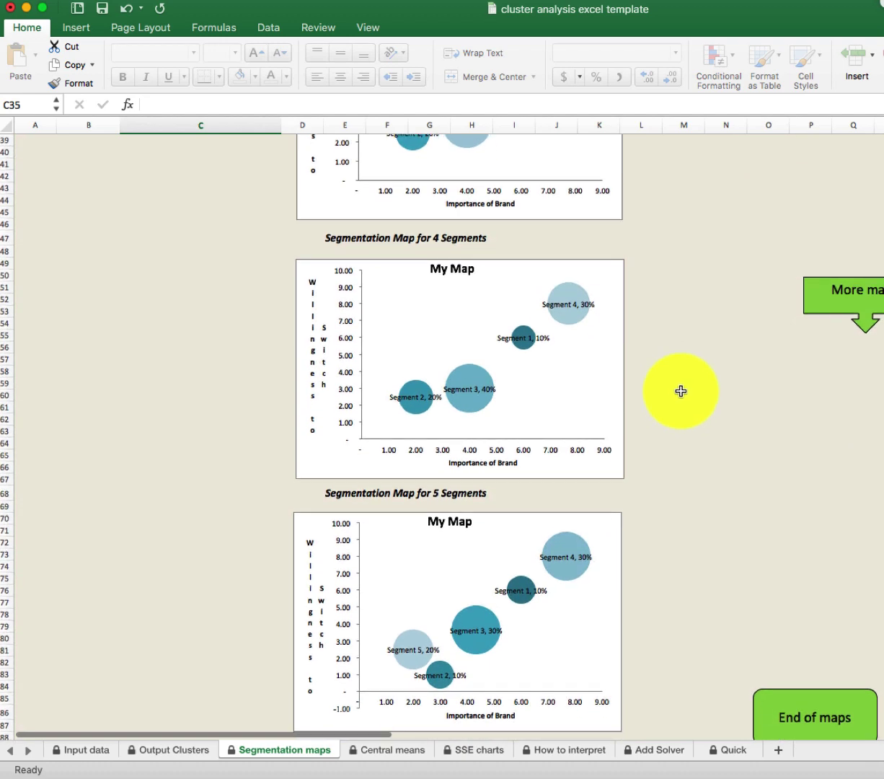
mouse_move(570, 316)
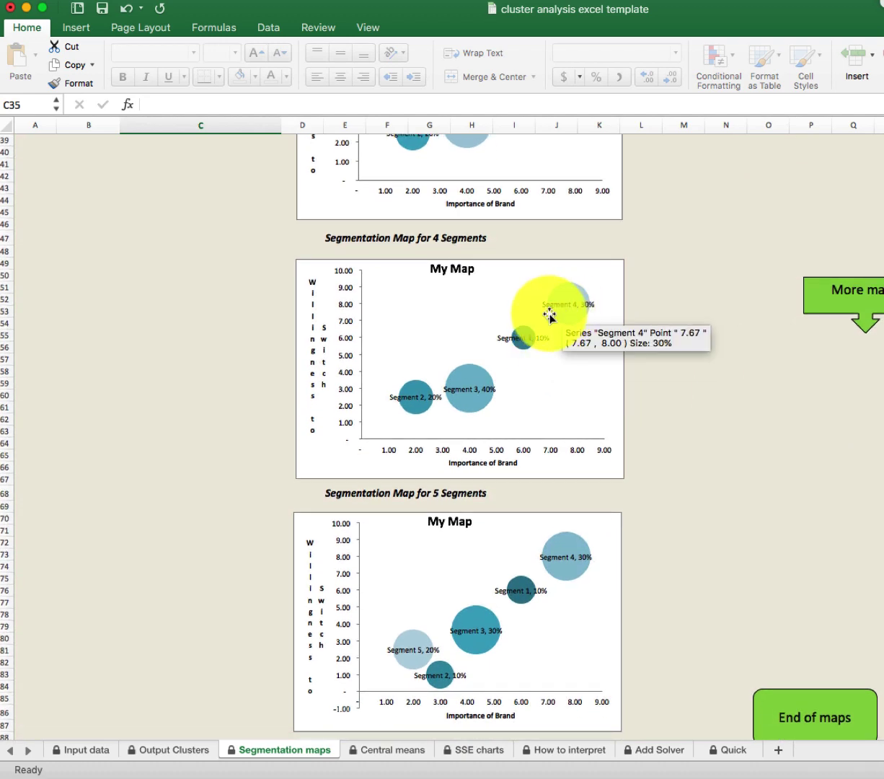
mouse_move(468, 421)
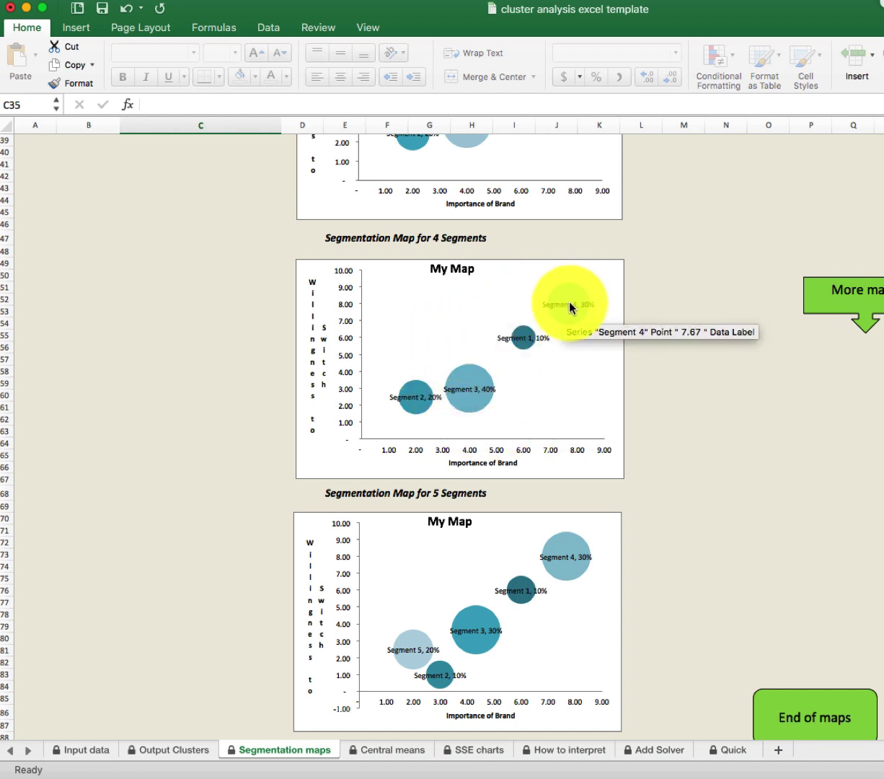
mouse_move(432, 400)
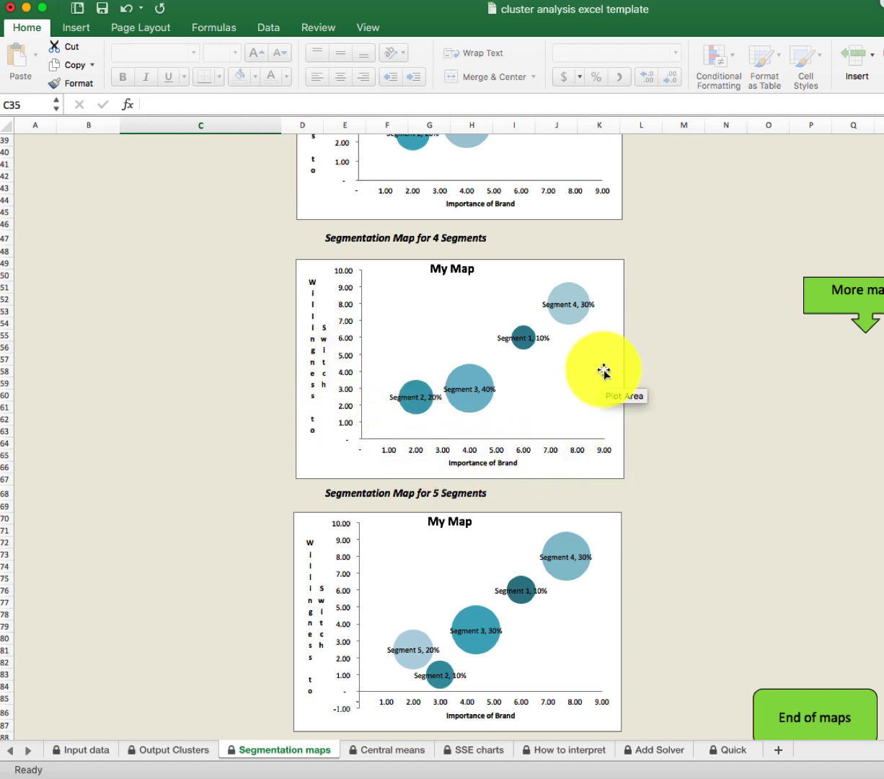
scroll(605, 370, down, 5)
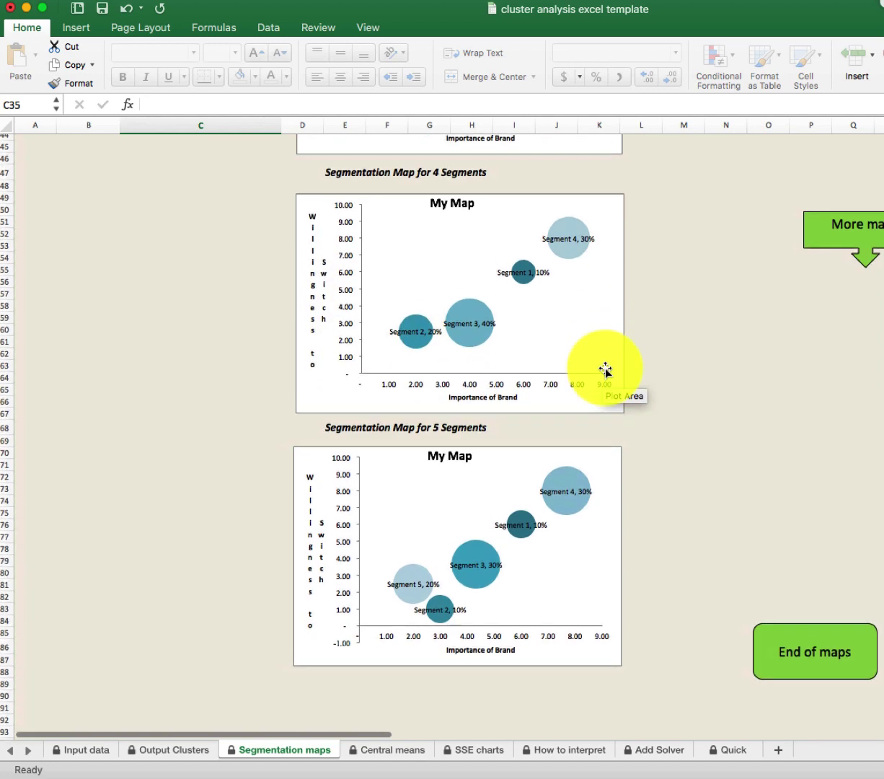
scroll(605, 368, down, 2)
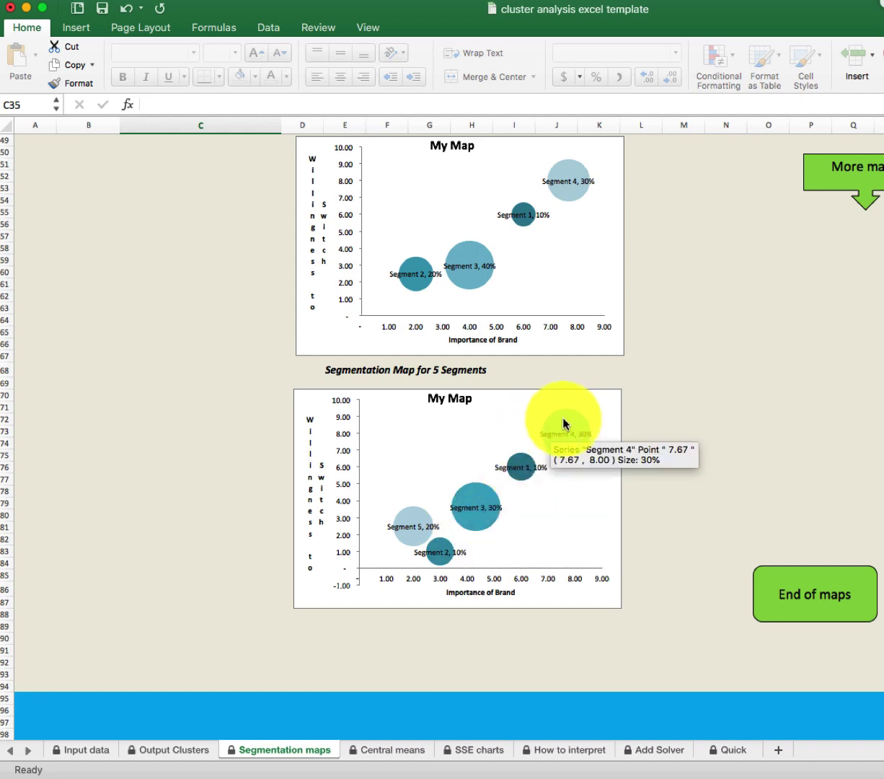
Change the segmentation maps' Y axis to variable 2 (Importance of Price)
scroll(197, 249, up, 10)
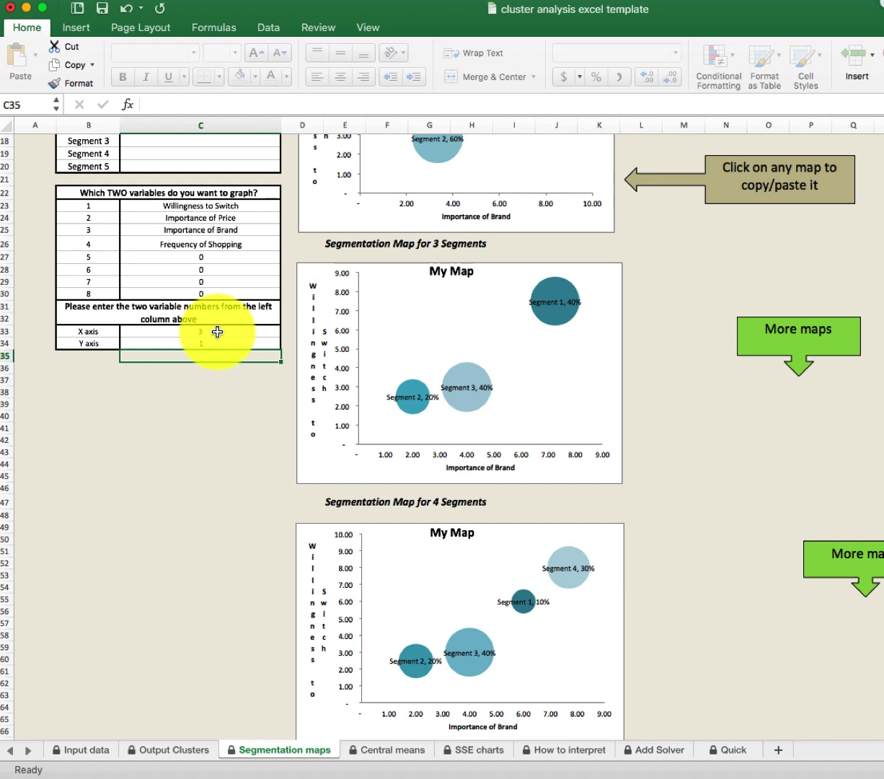
click(217, 331)
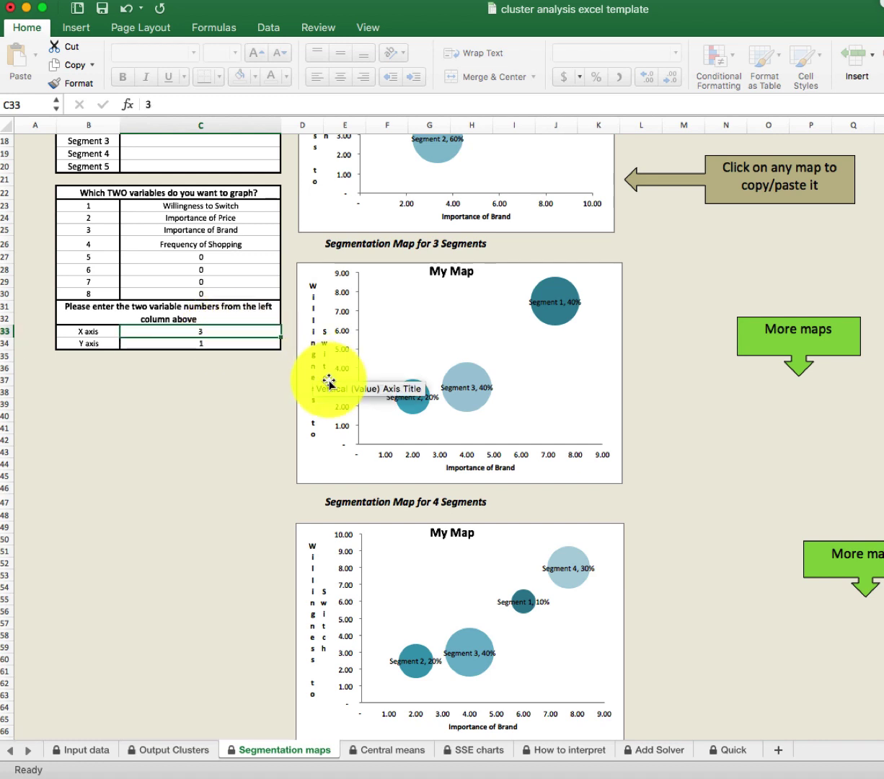
click(225, 343)
text(2)
key(Return)
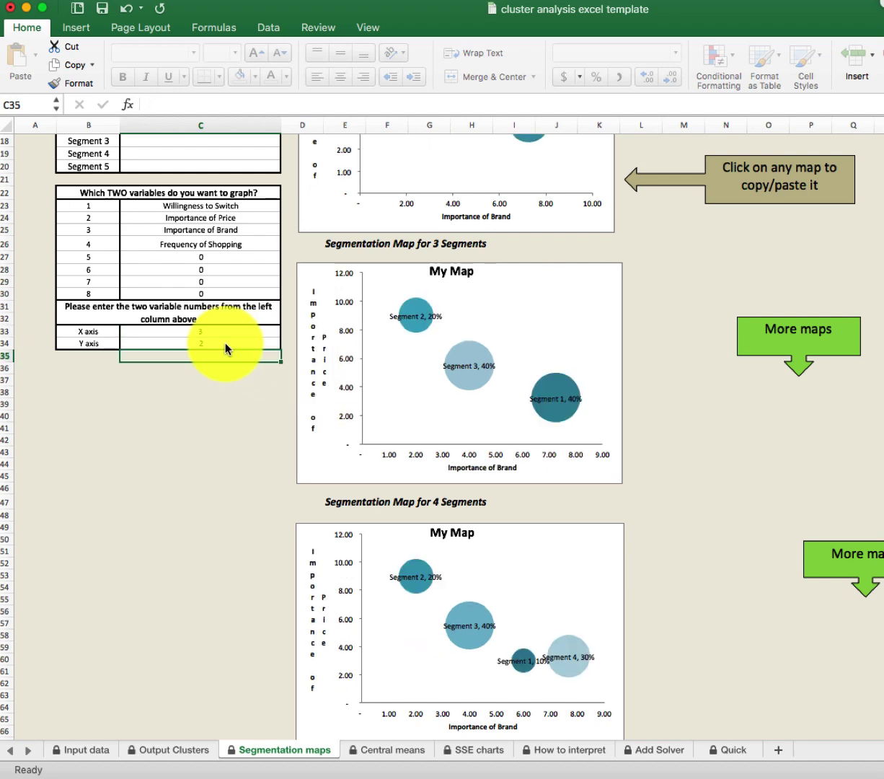
Examine how the segments split across the three- to five-segment maps of Importance of Price against Importance of Brand
mouse_move(467, 359)
scroll(467, 359, up, 1)
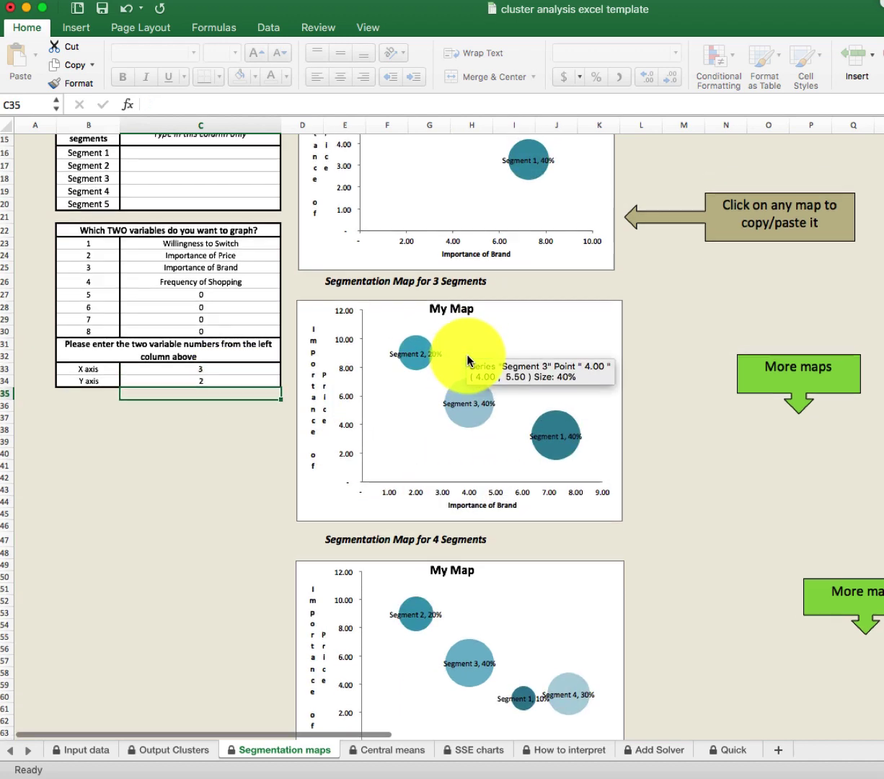
scroll(467, 359, down, 3)
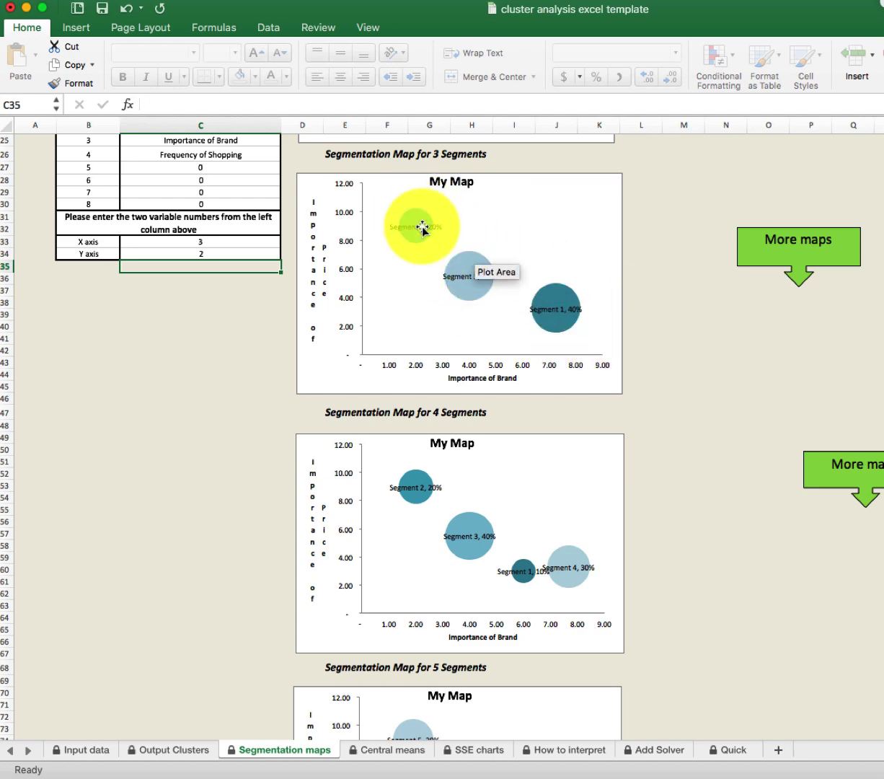
scroll(584, 447, down, 5)
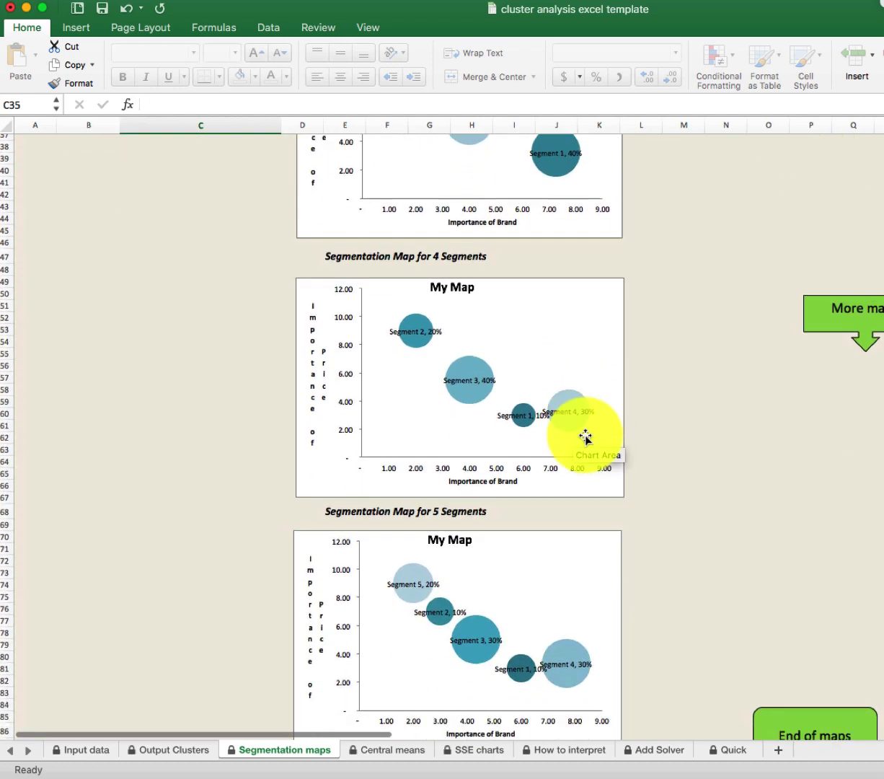
scroll(585, 437, down, 1)
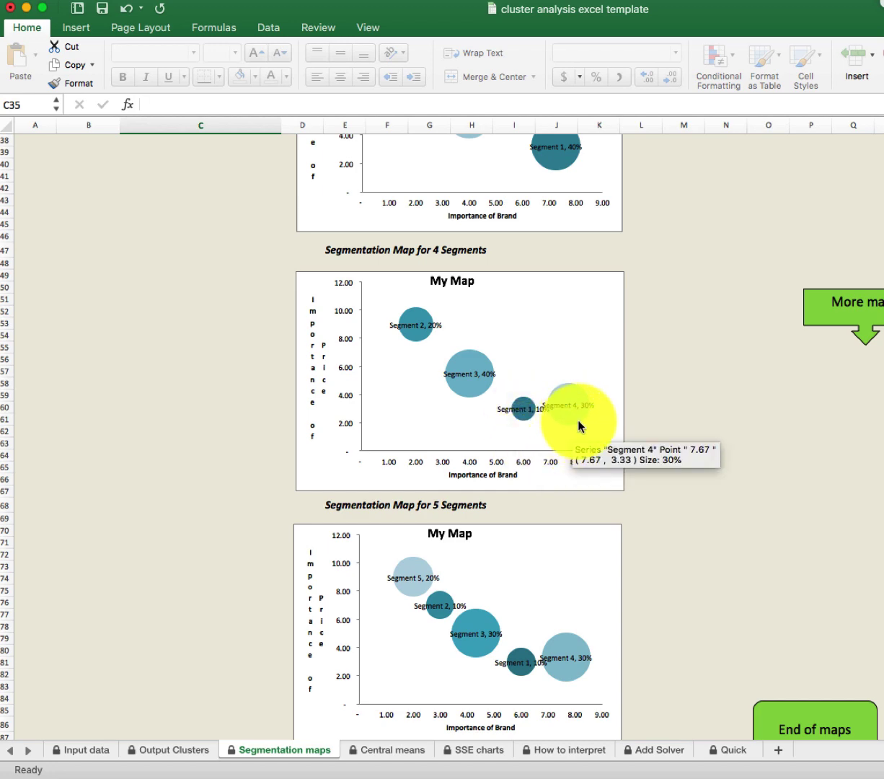
scroll(578, 425, down, 5)
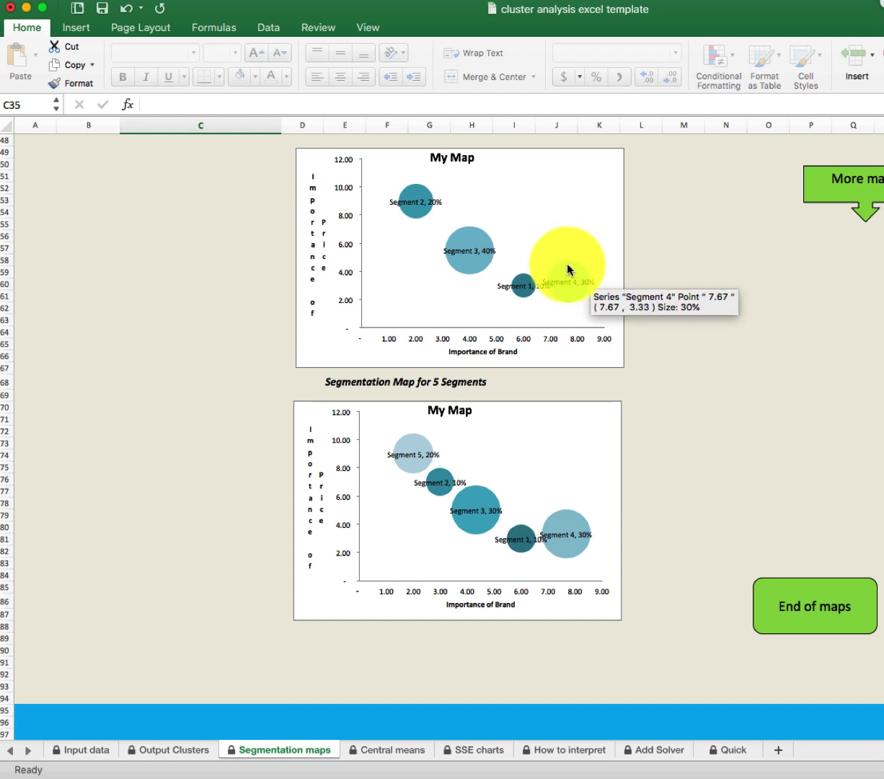
mouse_move(508, 283)
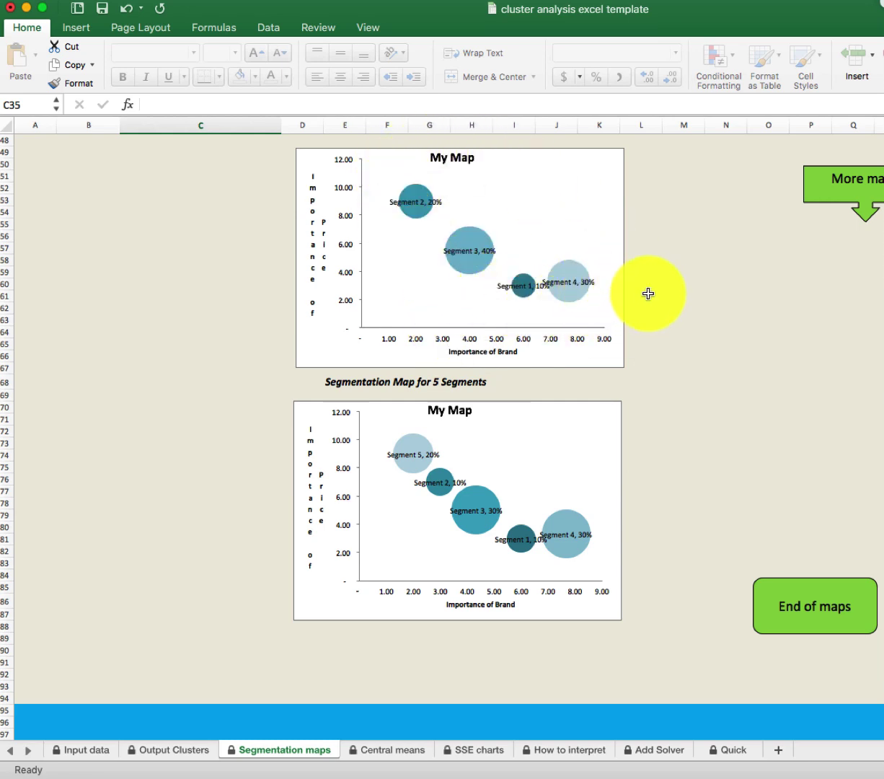
scroll(648, 294, up, 2)
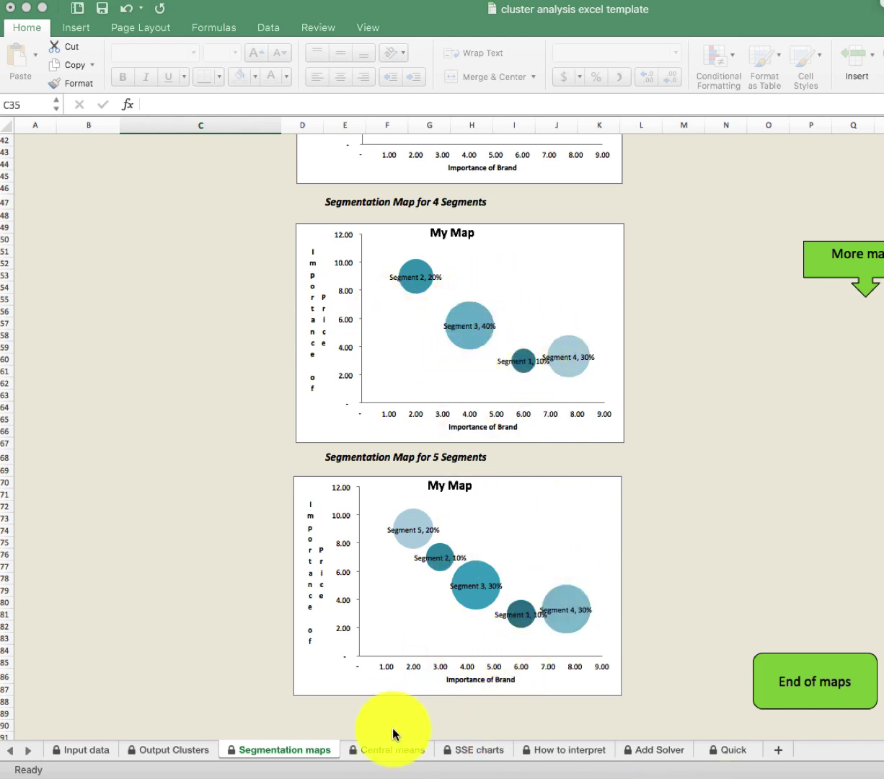
Check the Central means sheet and review the two-, three- and four-segment results on the Output Clusters sheet
click(395, 752)
click(395, 752)
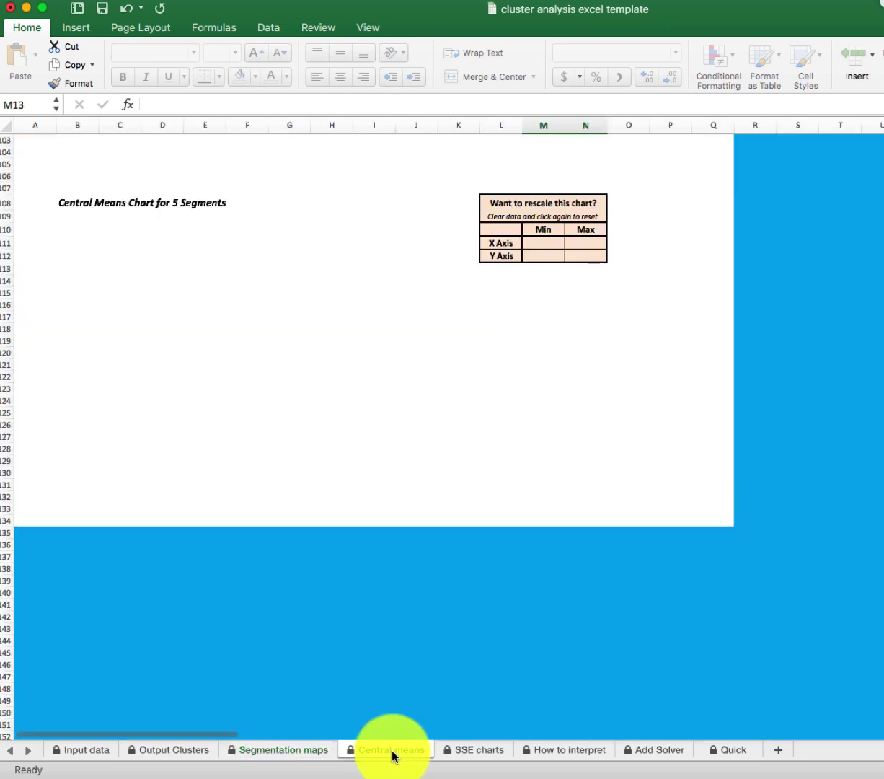
click(176, 751)
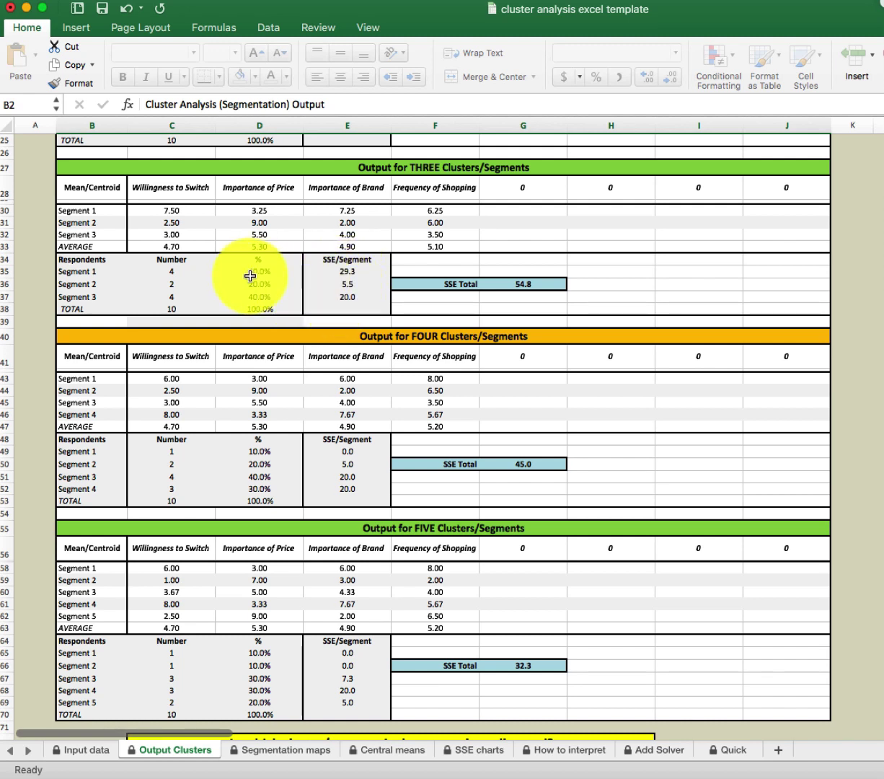
scroll(348, 214, up, 5)
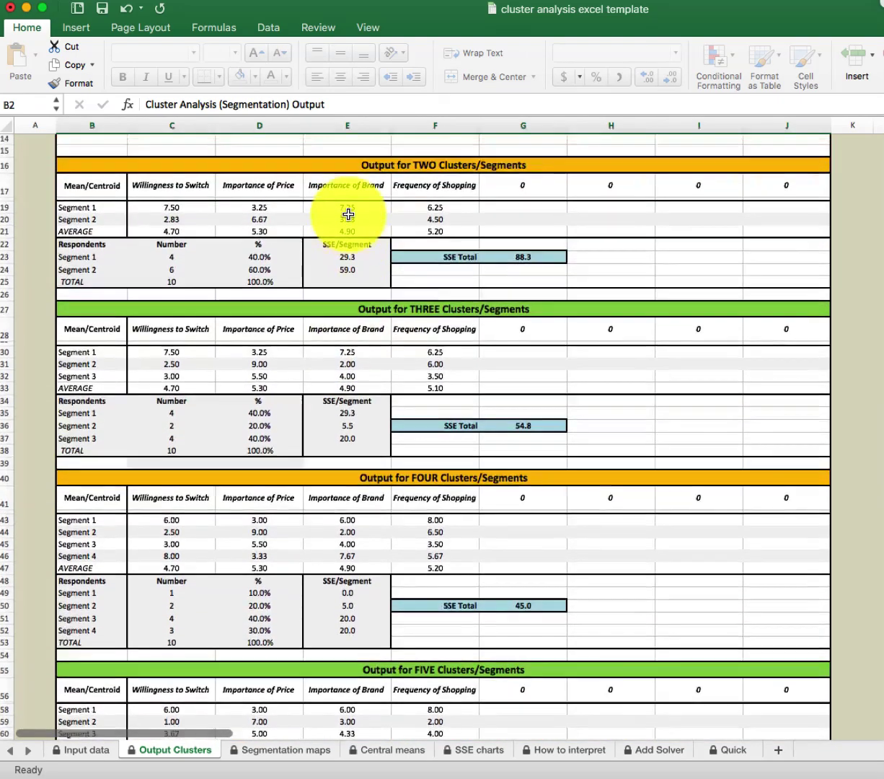
scroll(348, 214, up, 1)
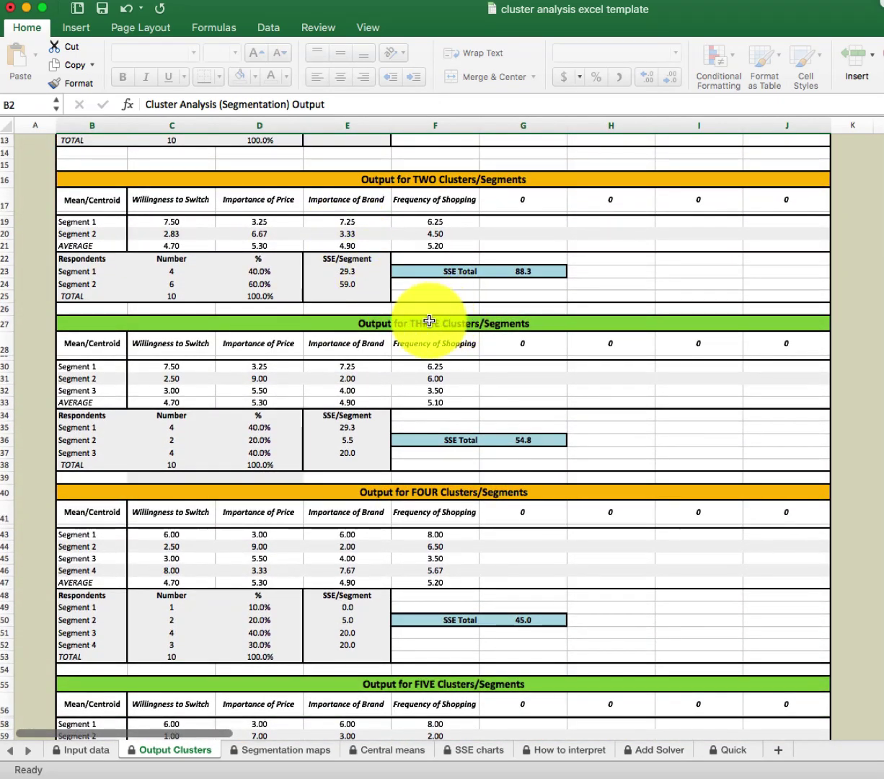